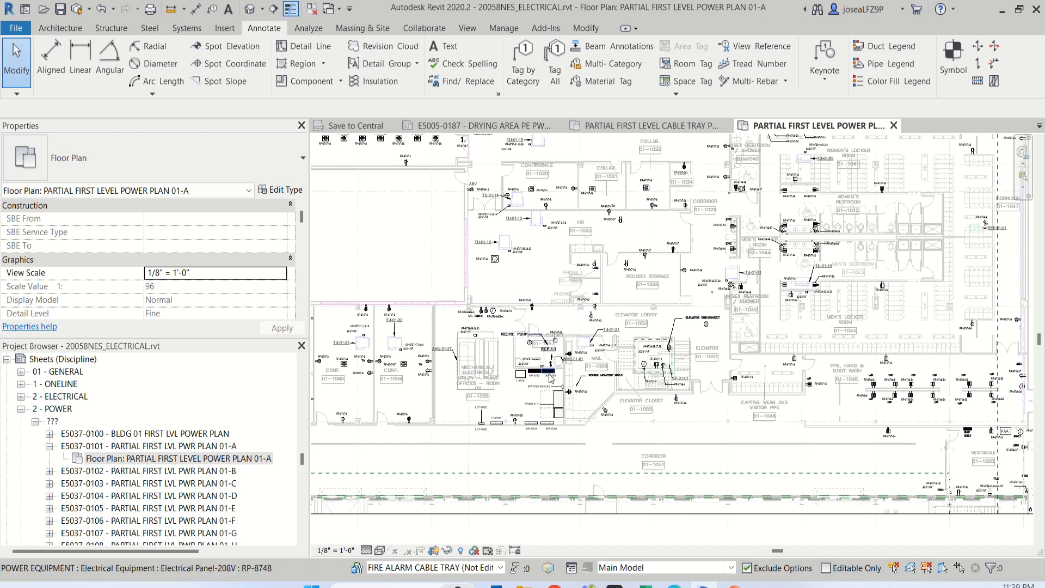
- Isolate switchboard SWBD 8111 from the power plan in a 3D view using a selection box
scroll(550, 378, up, 3)
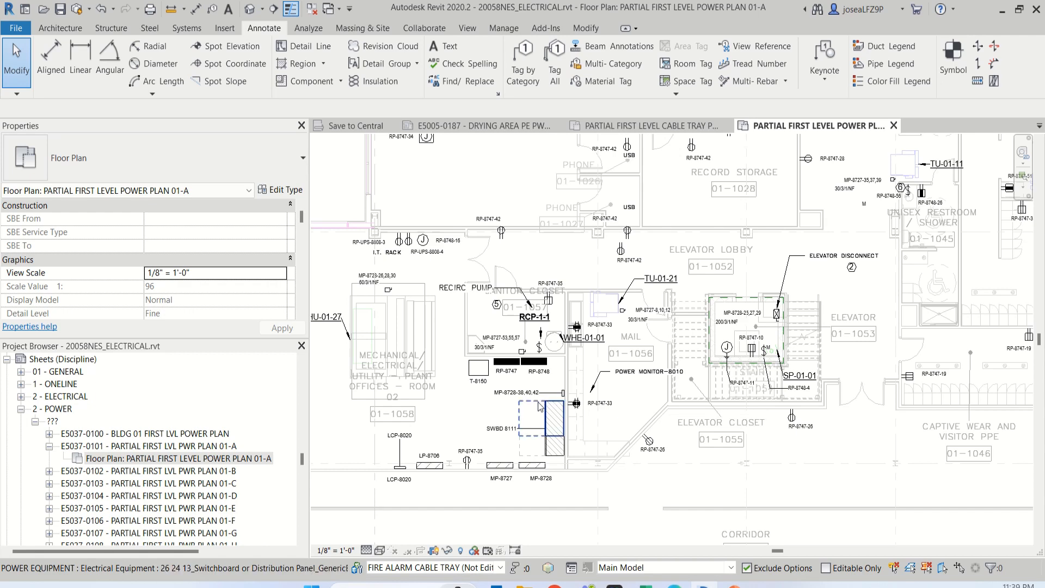
scroll(478, 416, up, 1)
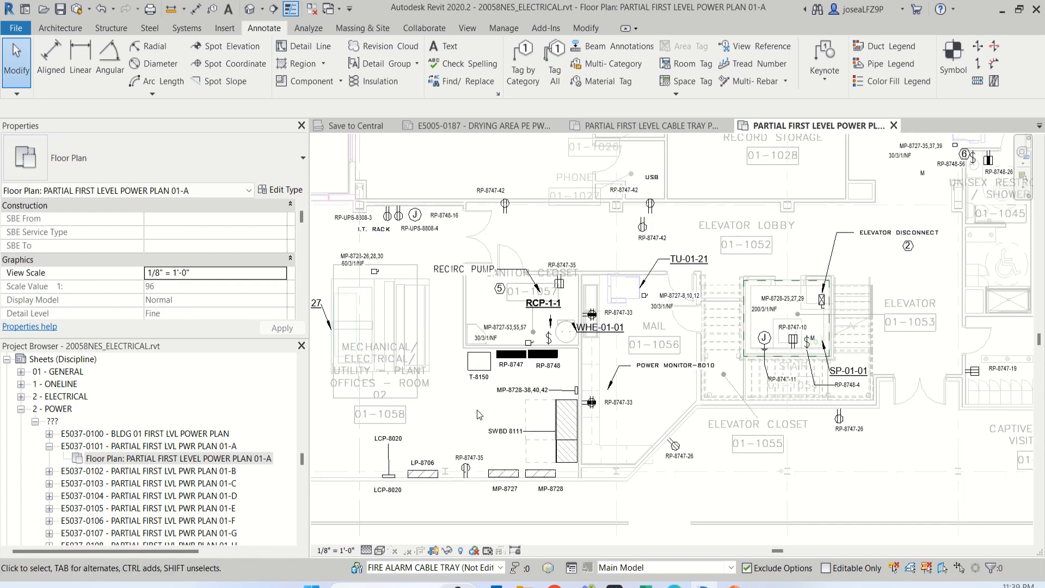
scroll(518, 415, up, 1)
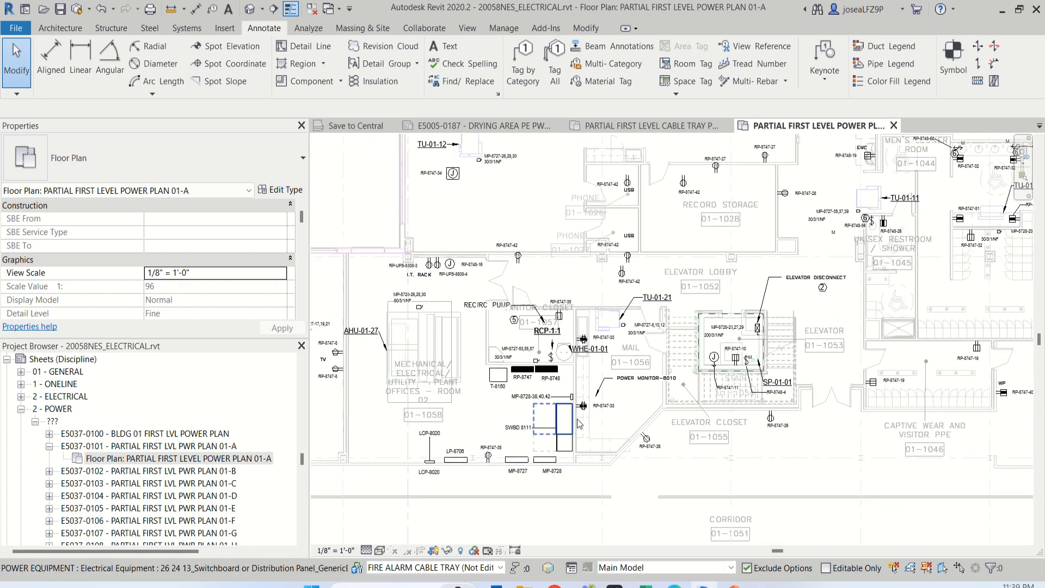
scroll(621, 345, down, 2)
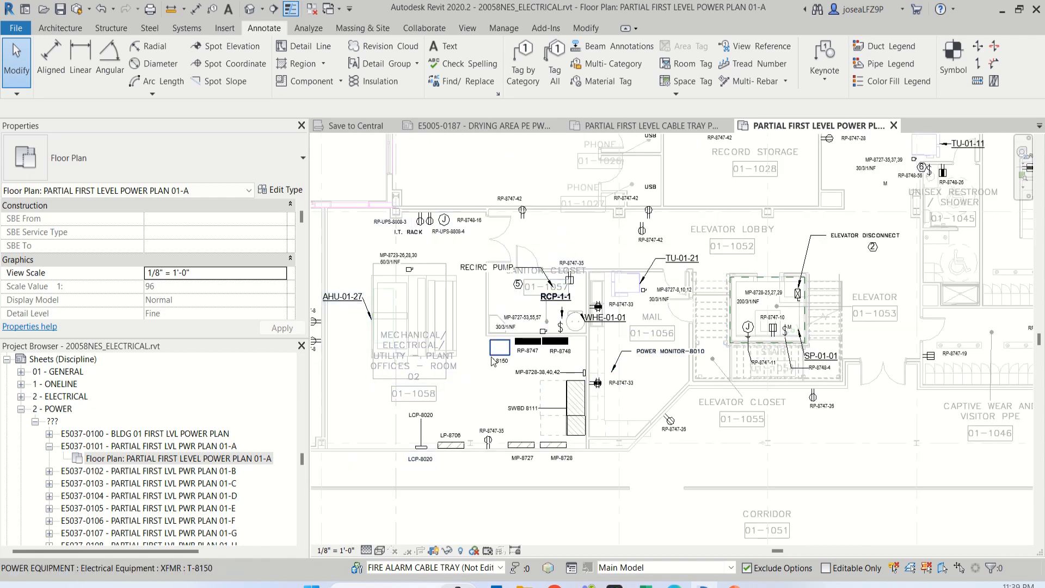
click(578, 397)
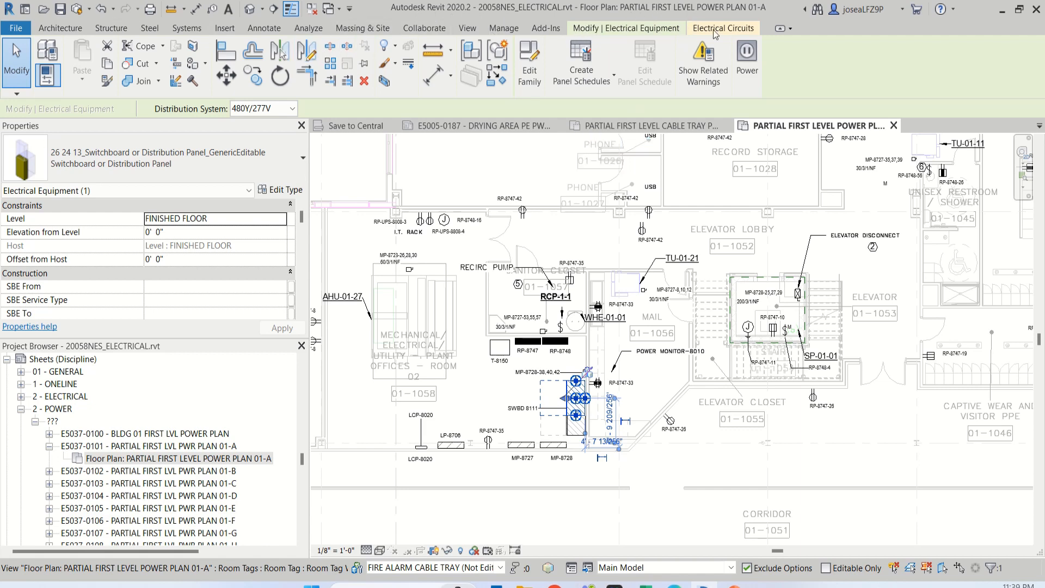
click(385, 83)
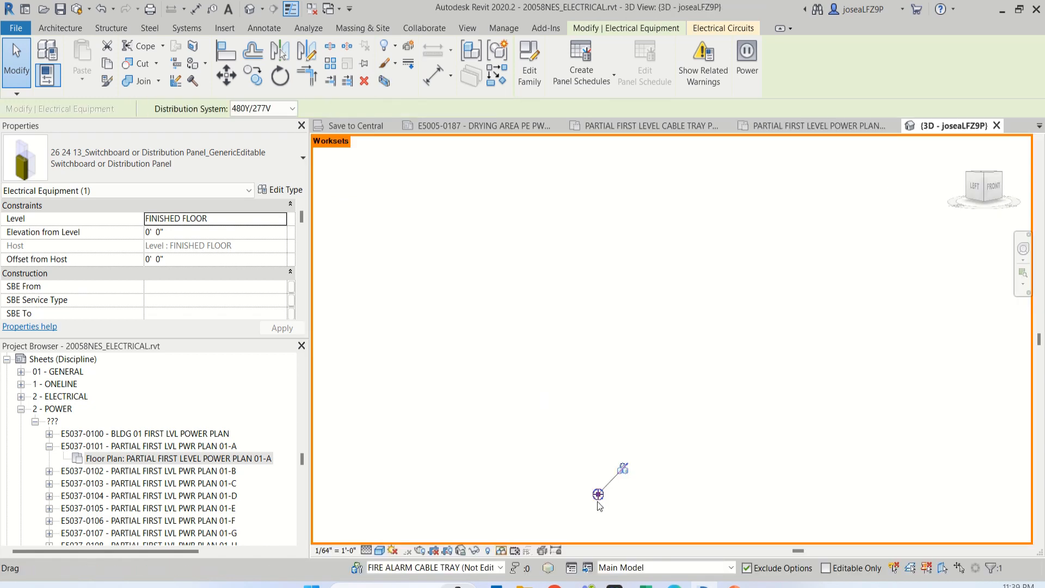
scroll(598, 490, up, 10)
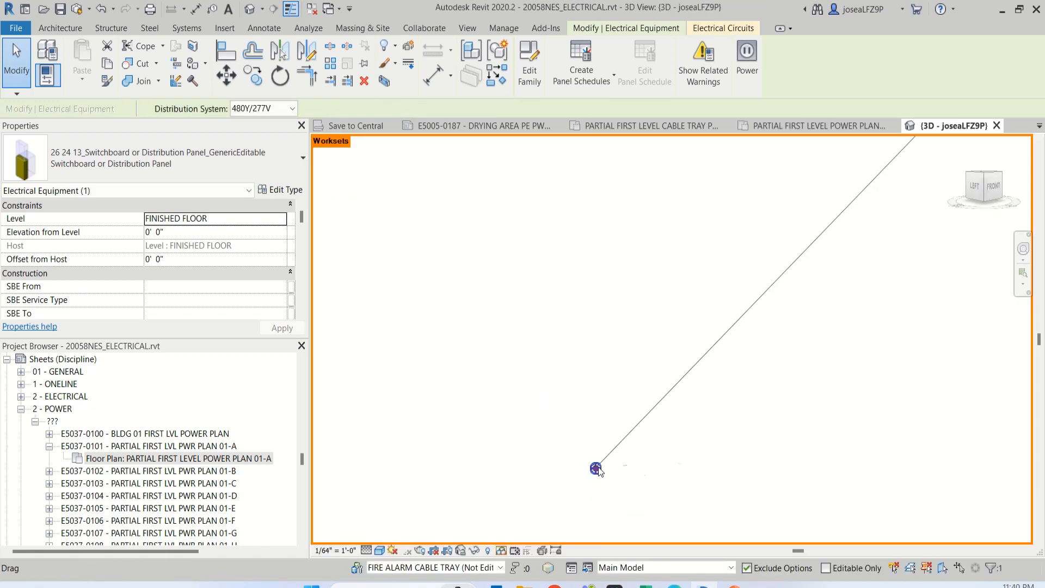
scroll(597, 471, up, 5)
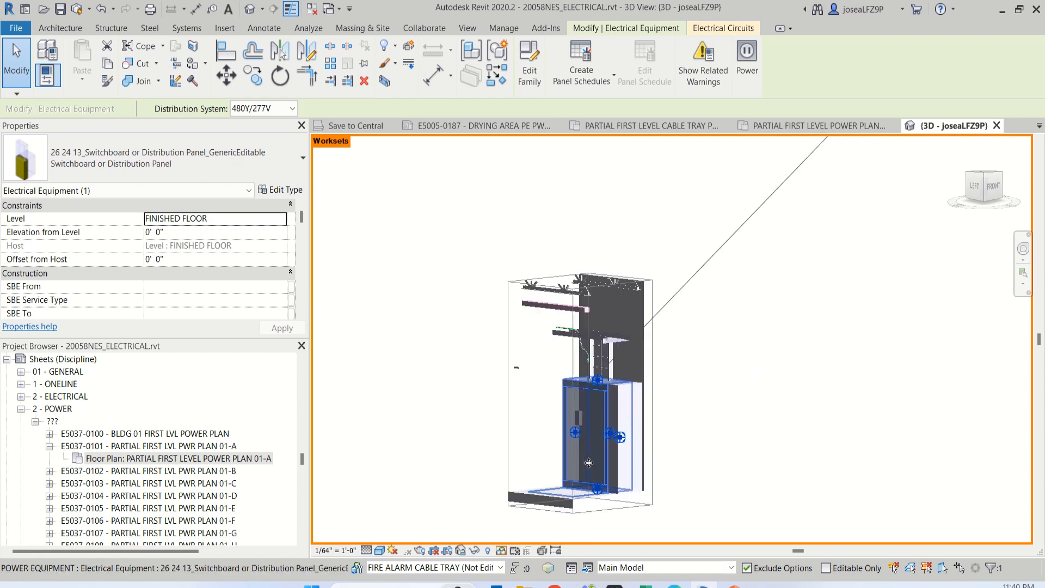
scroll(599, 473, down, 3)
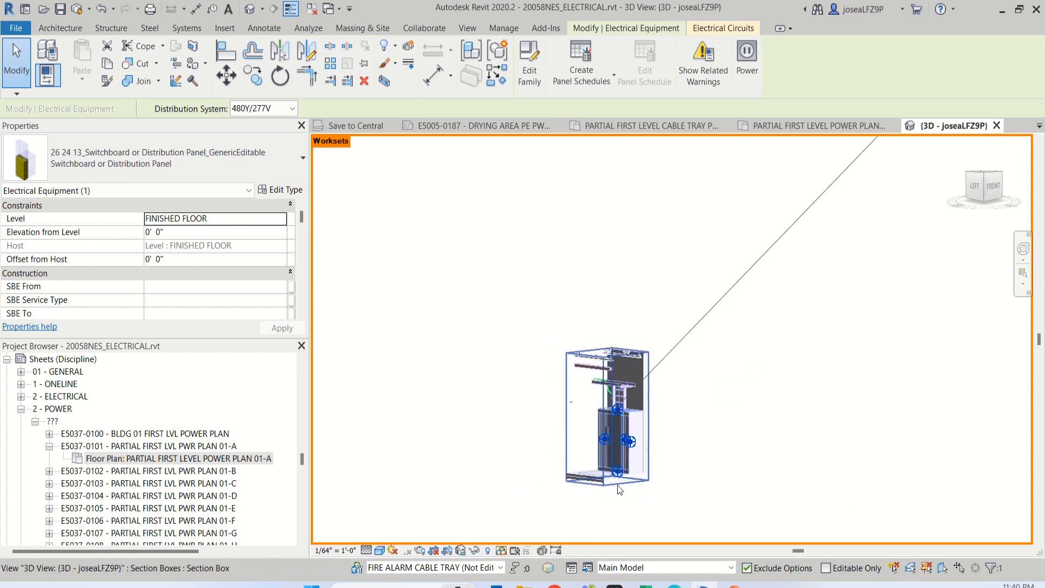
shift+middle_drag(620, 490, 602, 493)
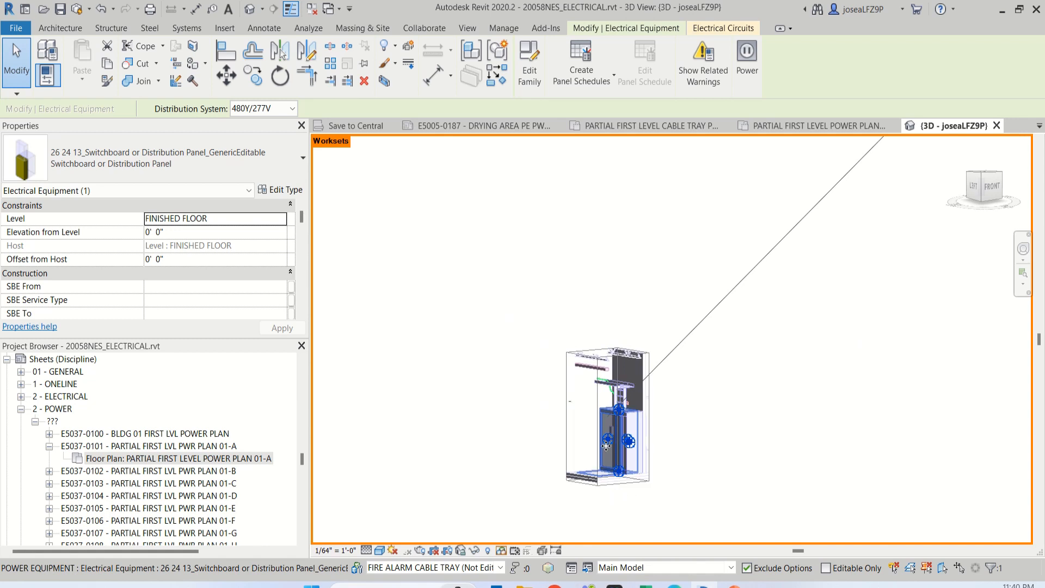
click(697, 426)
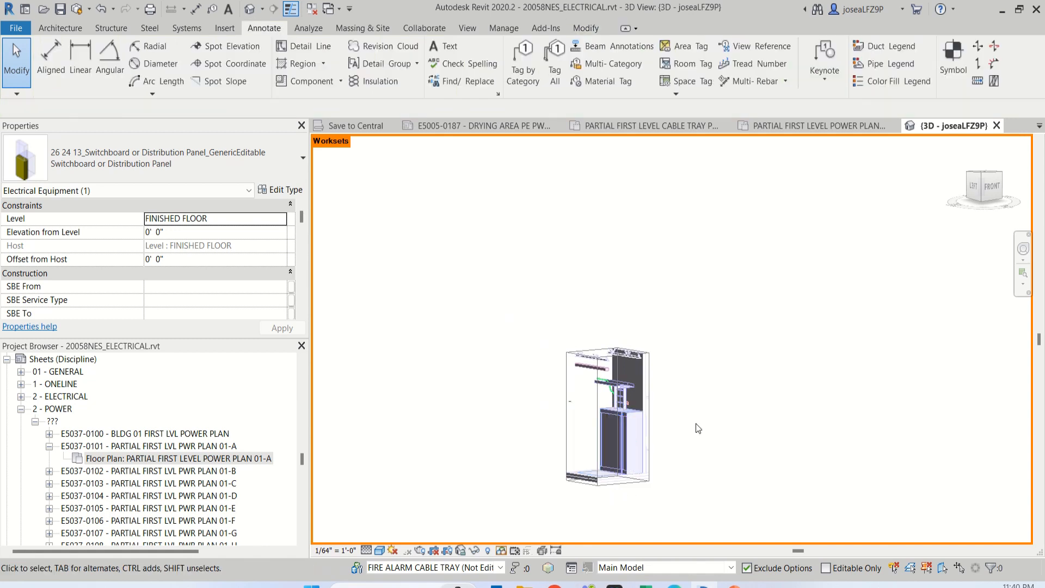
- Enlarge the section box around the switchboard on three sides to take in the surrounding electrical room and corridor
click(599, 429)
drag(579, 428, 517, 418)
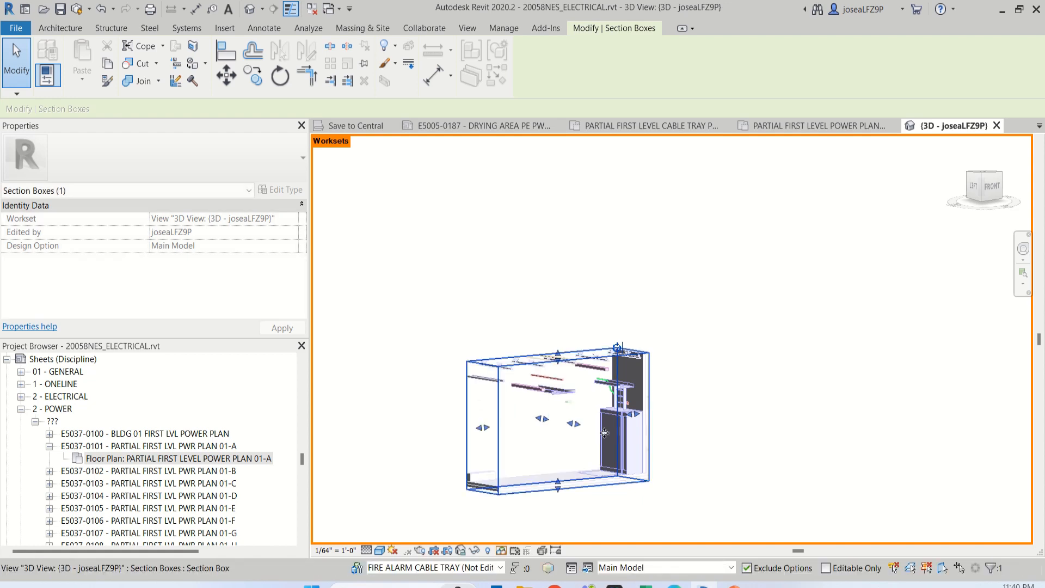
shift+middle_drag(555, 451, 653, 473)
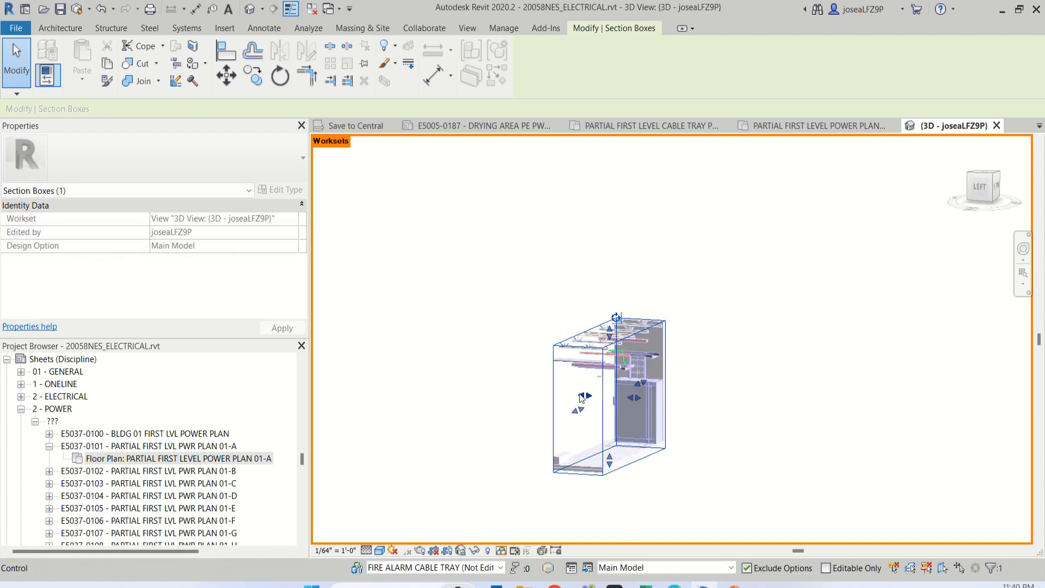
drag(581, 397, 415, 361)
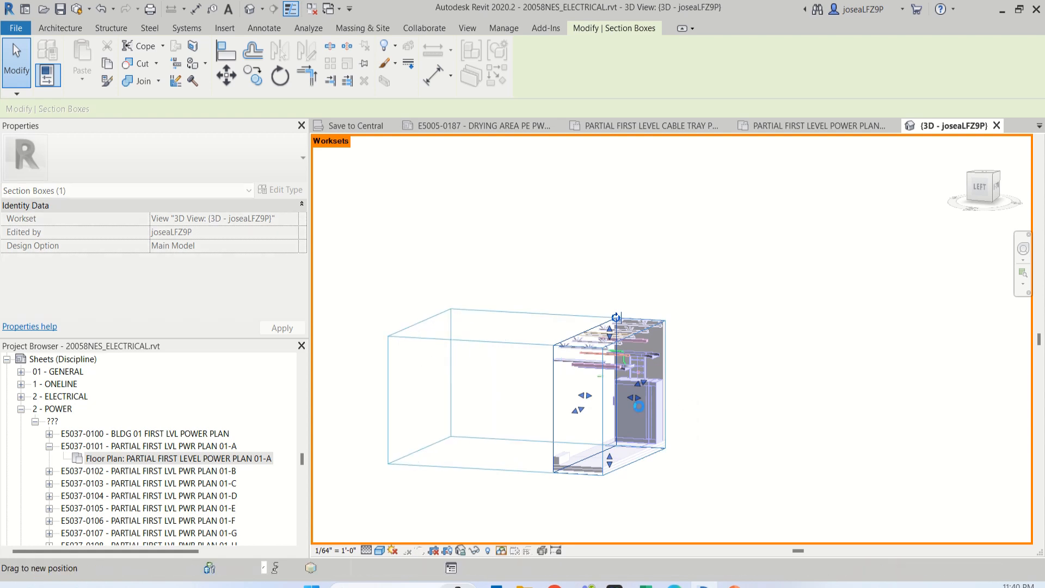
drag(638, 400, 754, 420)
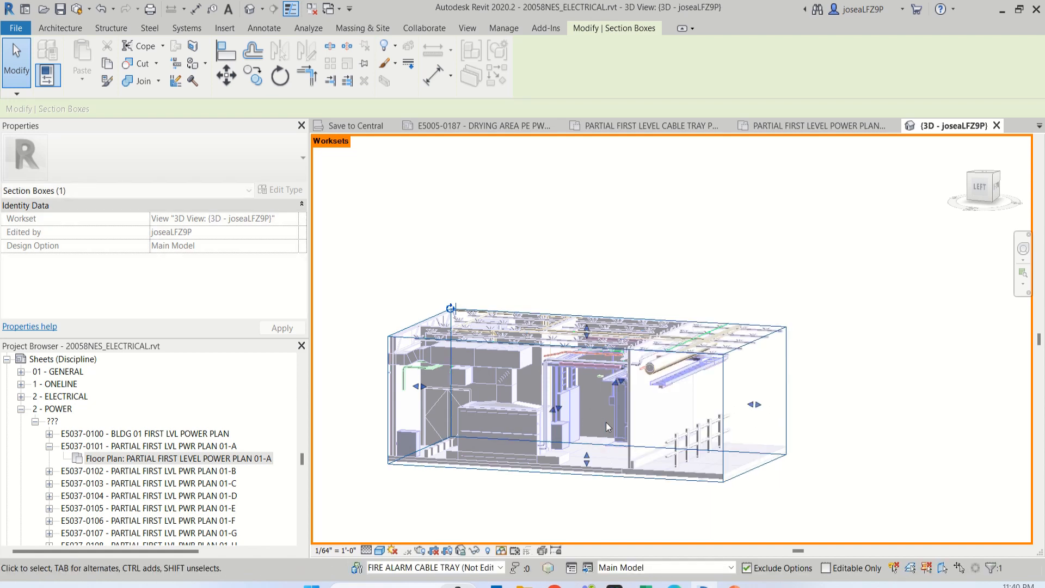
- Examine the equipment, piping and cable trays inside the enlarged section box from several angles
scroll(631, 449, down, 4)
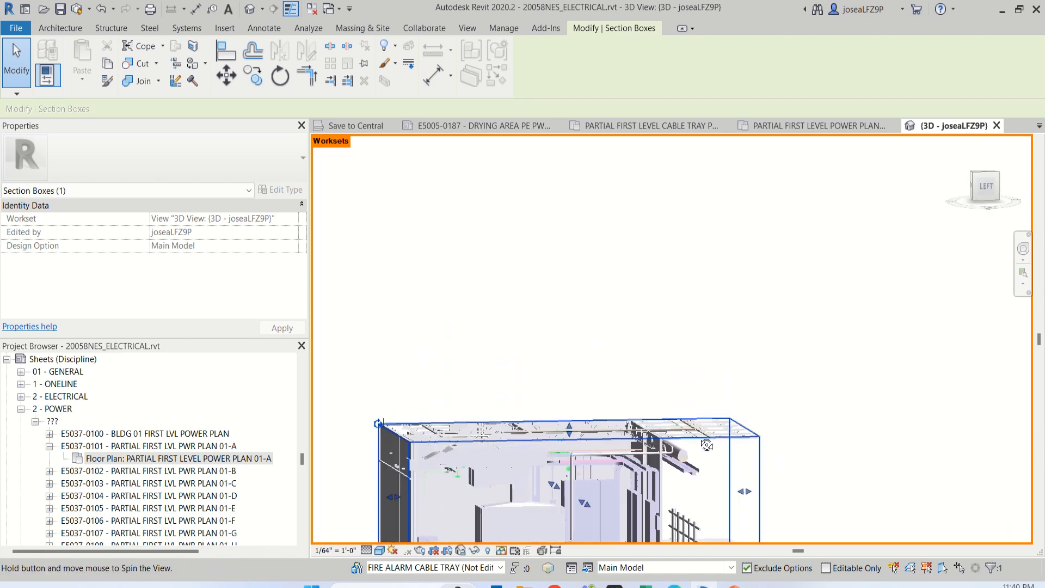
scroll(629, 463, up, 5)
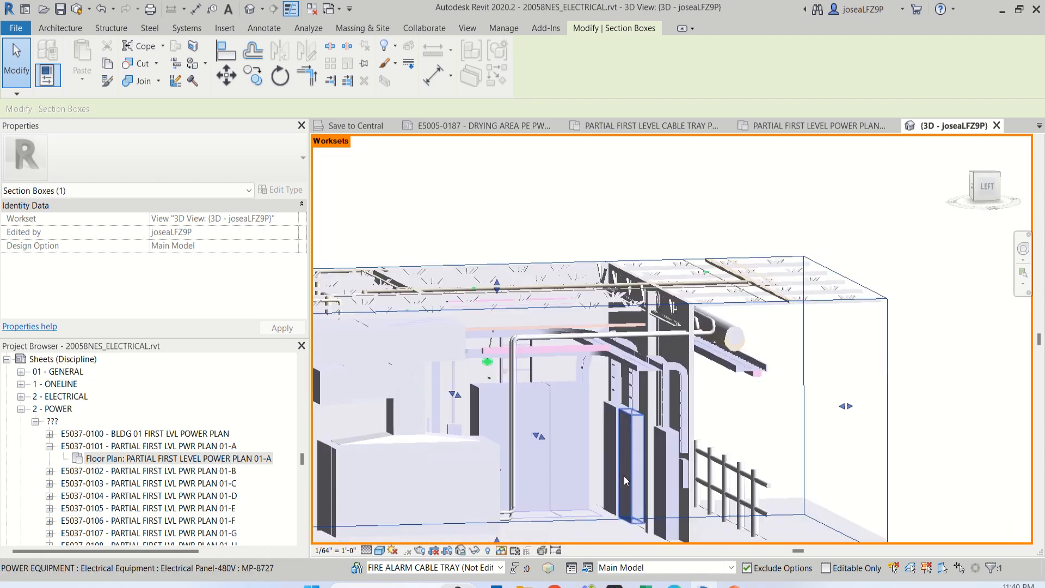
shift+middle_drag(629, 463, 595, 519)
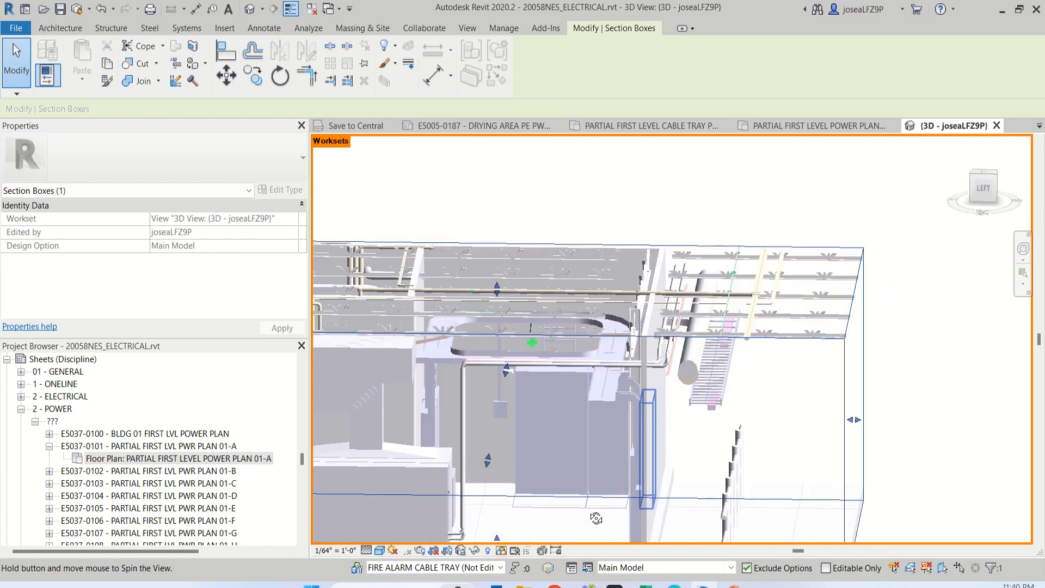
scroll(559, 427, down, 3)
shift+middle_drag(573, 462, 508, 479)
scroll(539, 375, down, 3)
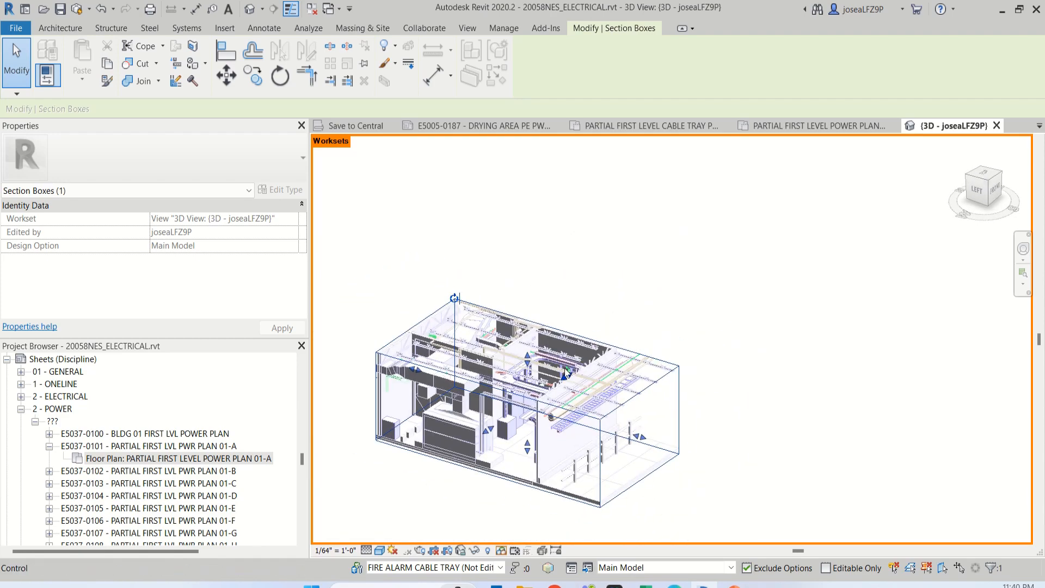
scroll(534, 373, up, 5)
scroll(589, 347, down, 3)
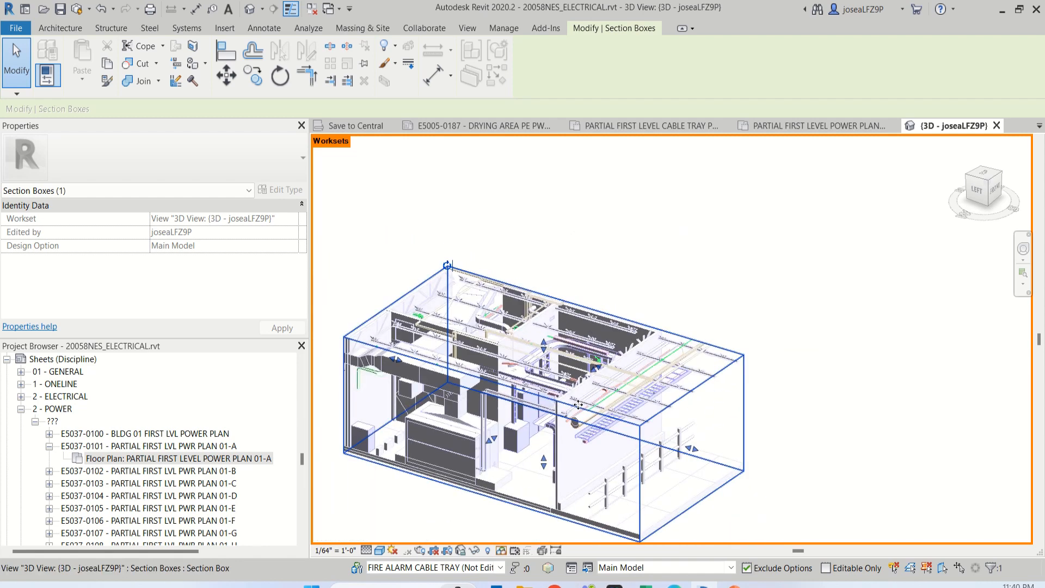
click(686, 270)
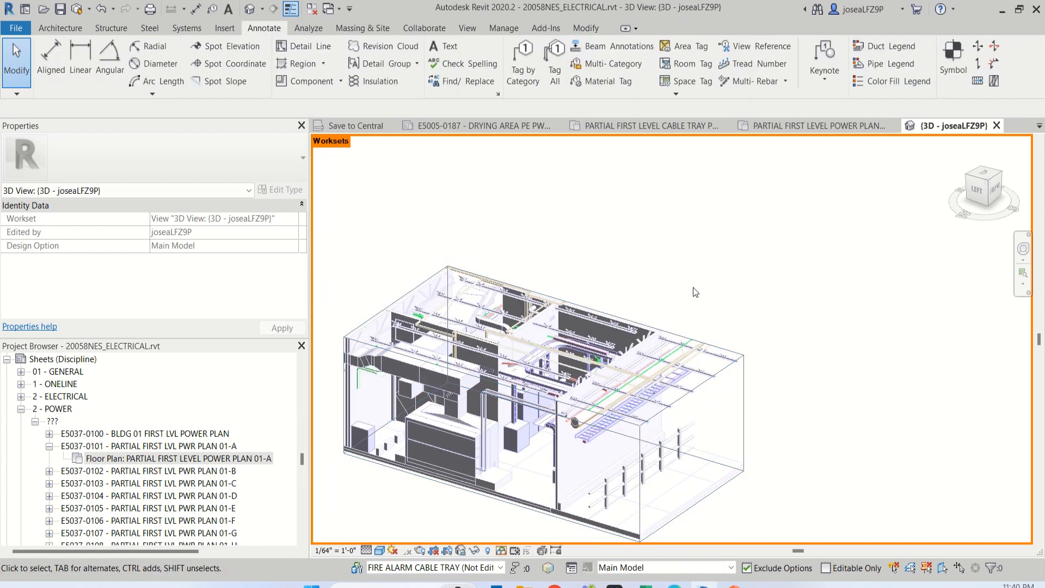
- Close the 3D view, select transformer T-8150 in the power plan, and open the default 3D view
click(998, 125)
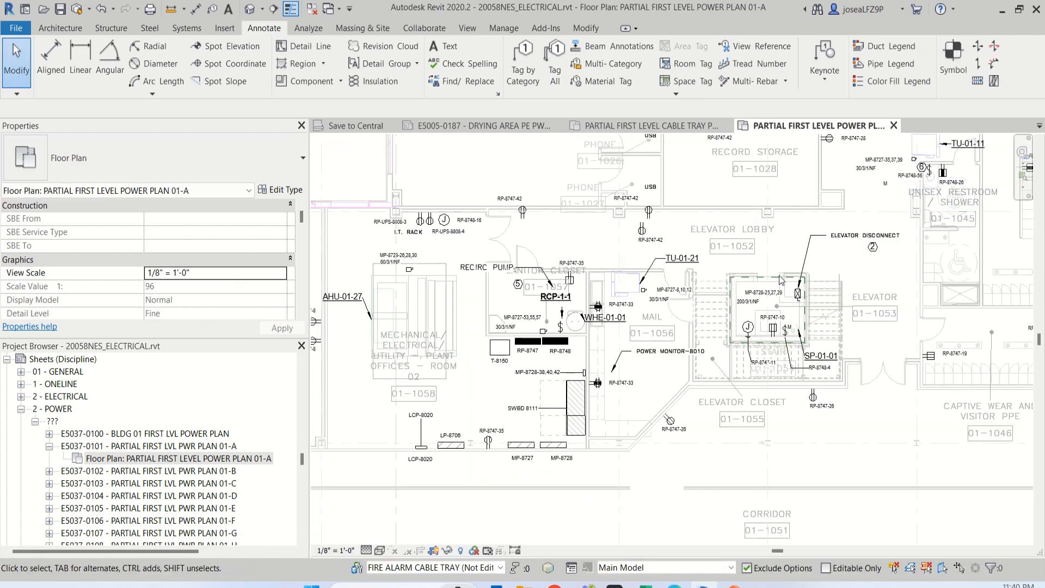
click(506, 357)
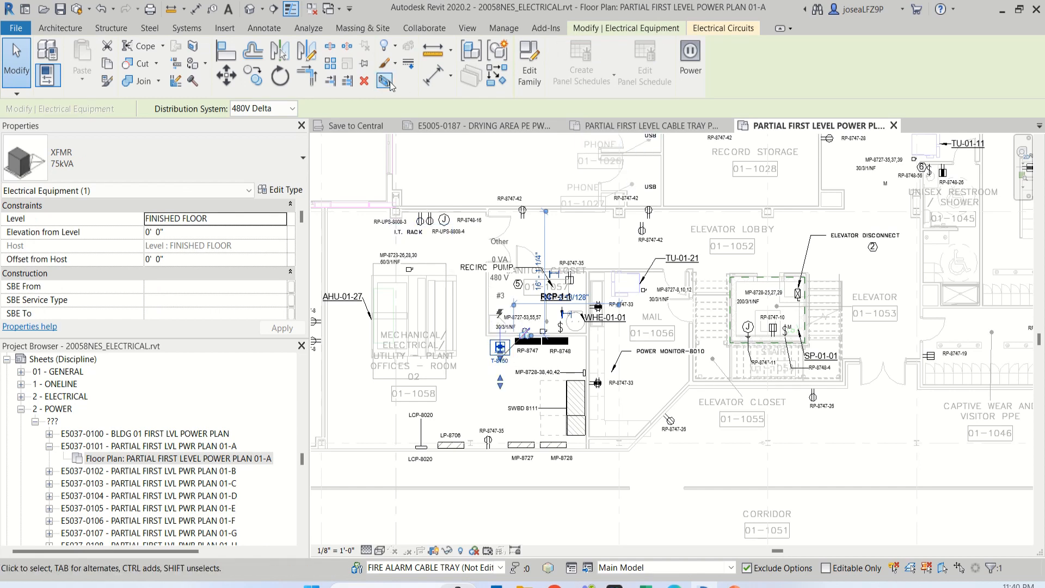
click(467, 28)
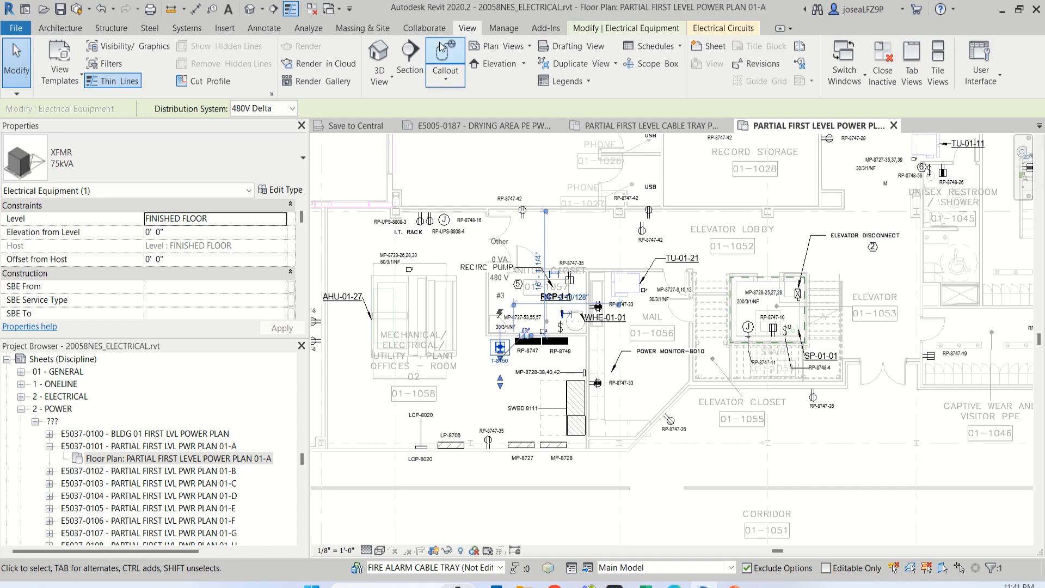
click(388, 81)
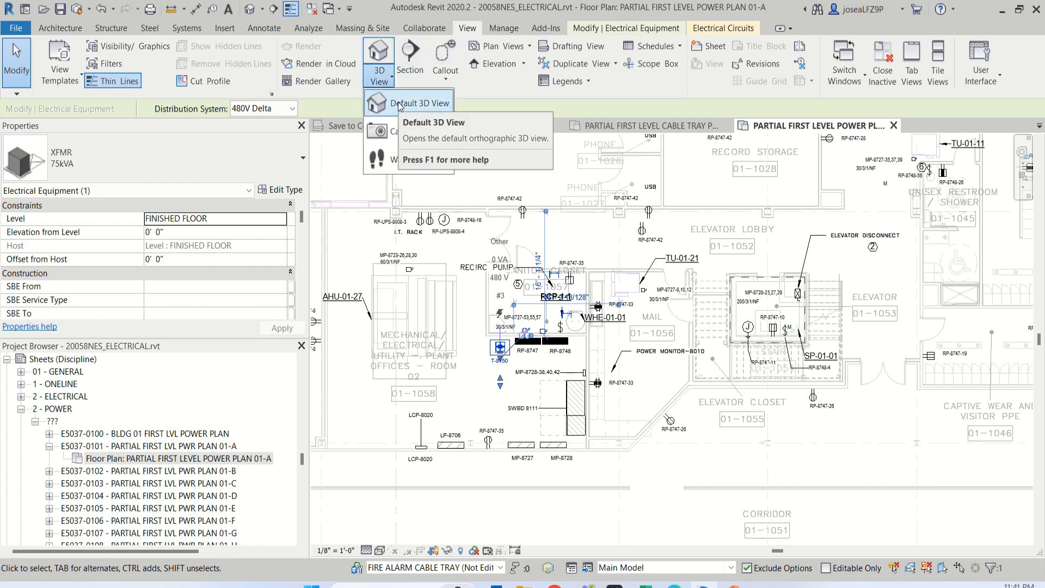
click(398, 102)
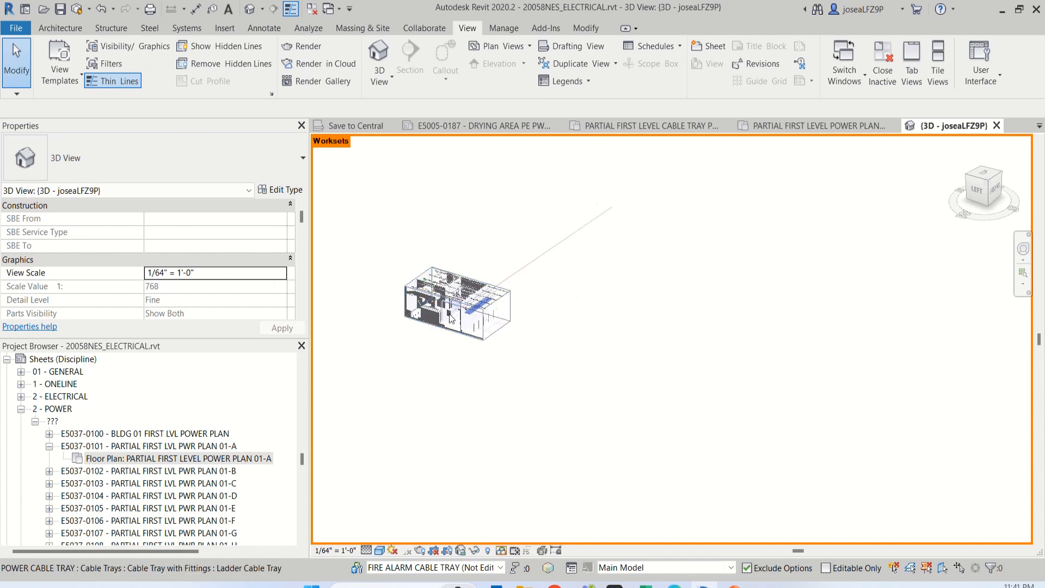
- Inspect the room and its section box in the default 3D view
scroll(451, 318, up, 5)
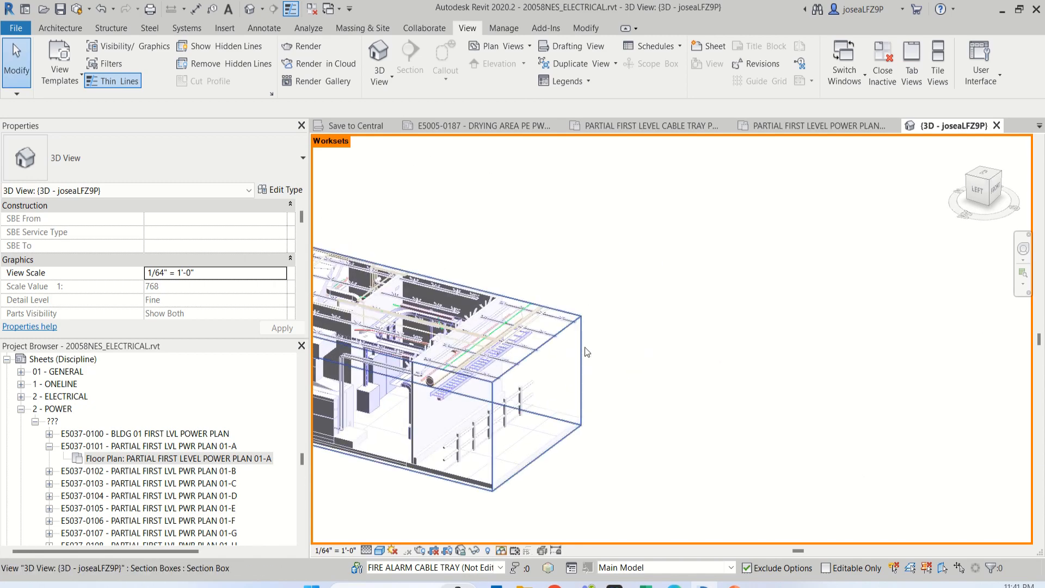
scroll(587, 352, down, 5)
scroll(479, 357, up, 6)
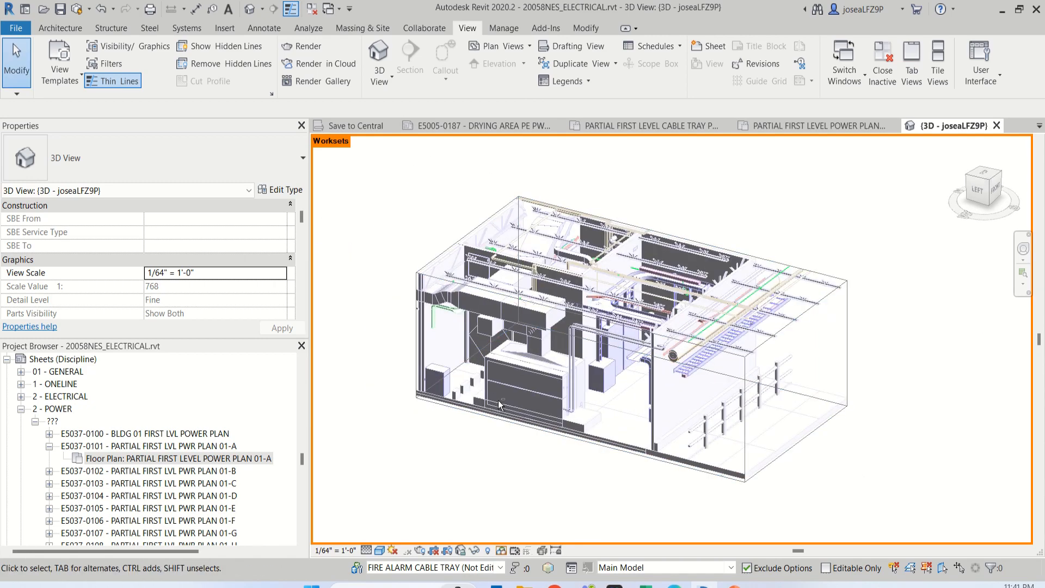
shift+middle_drag(499, 400, 505, 402)
click(652, 463)
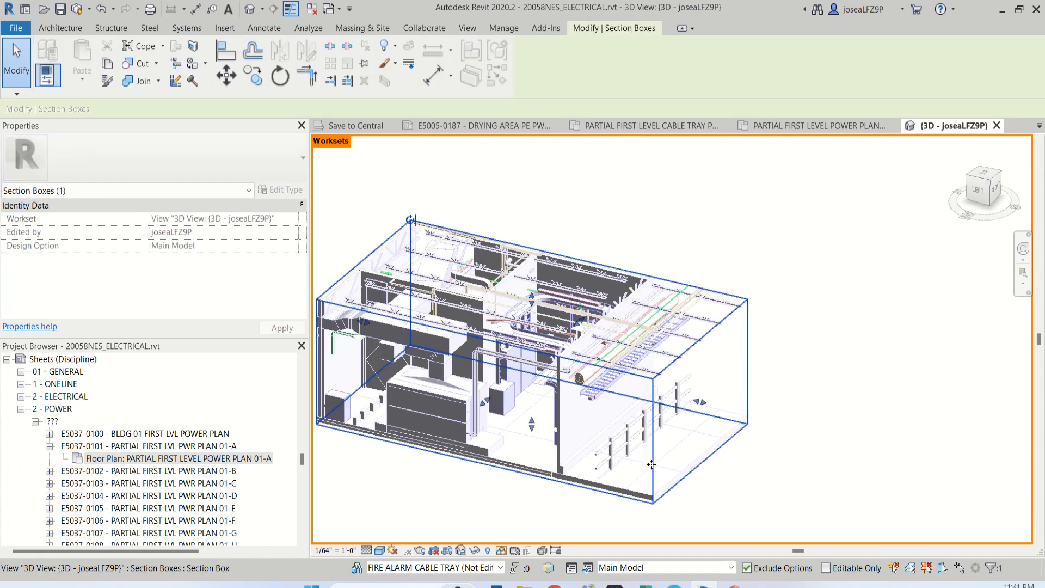
scroll(619, 479, down, 2)
shift+middle_drag(613, 482, 675, 450)
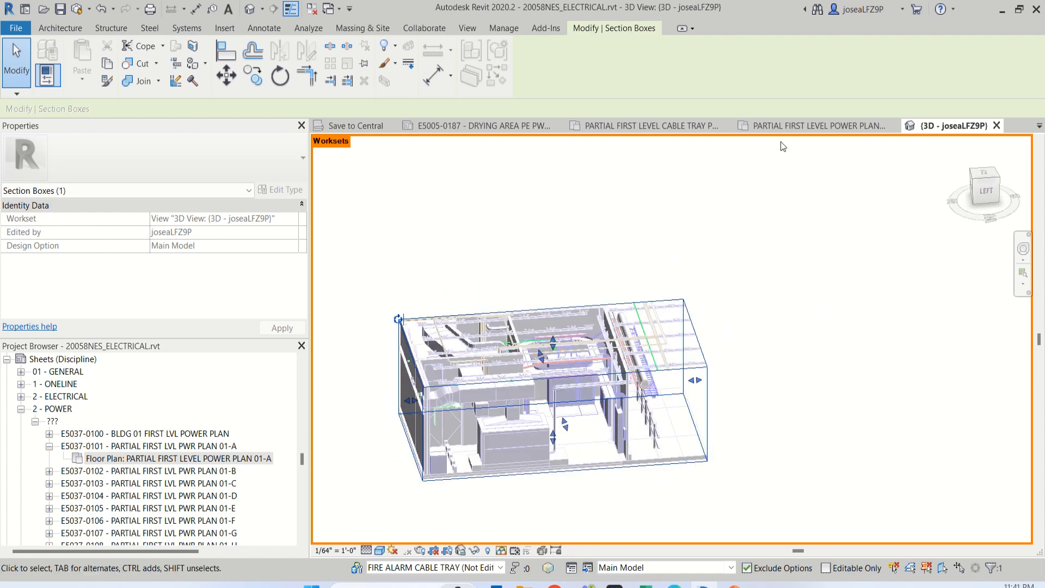
- In the power plan, select all elements in and around electrical room 01-1058 and isolate them in 3D with a selection box
click(785, 126)
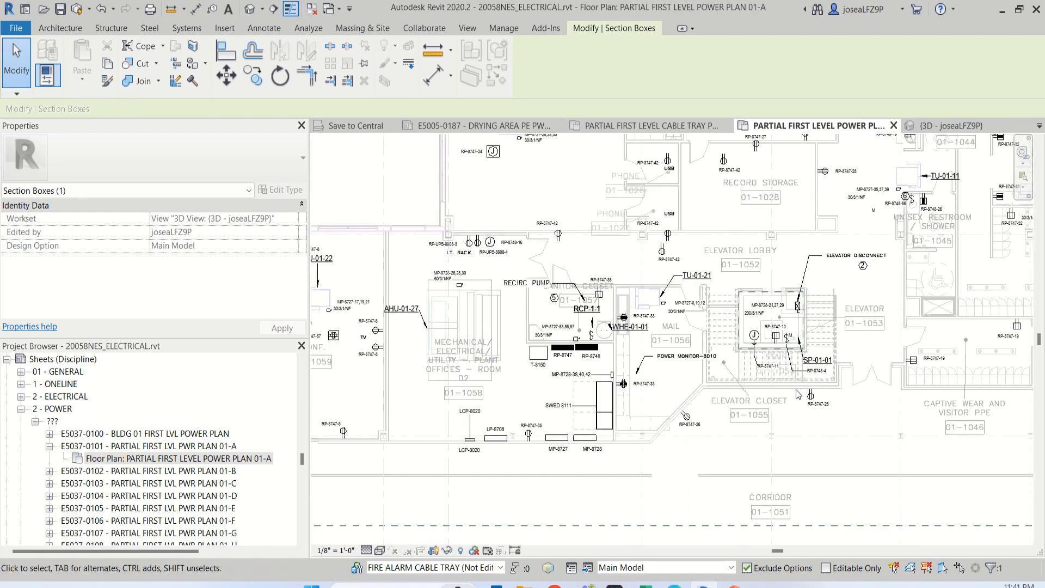
scroll(798, 394, down, 1)
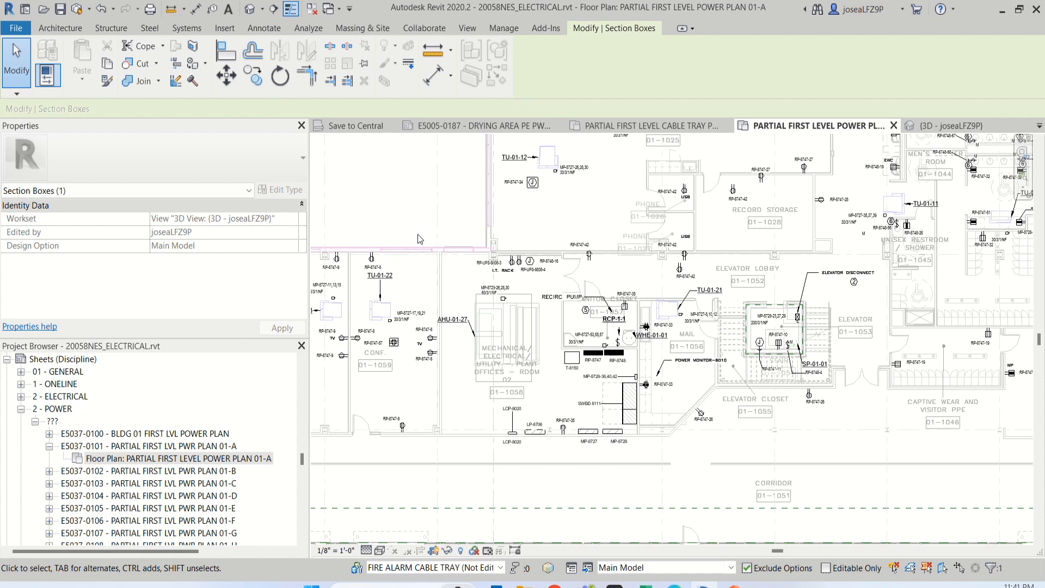
drag(418, 235, 678, 457)
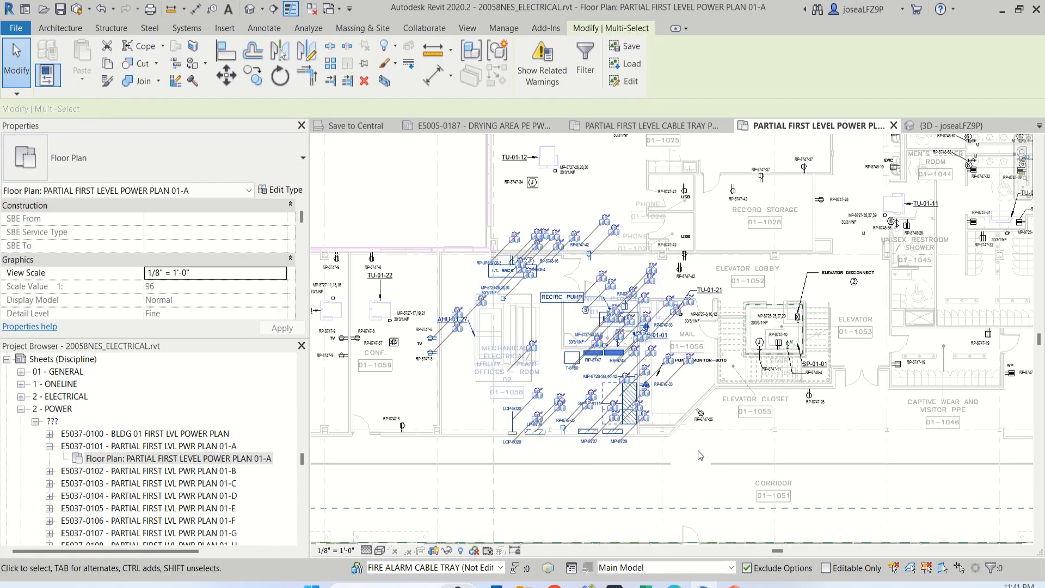
click(384, 81)
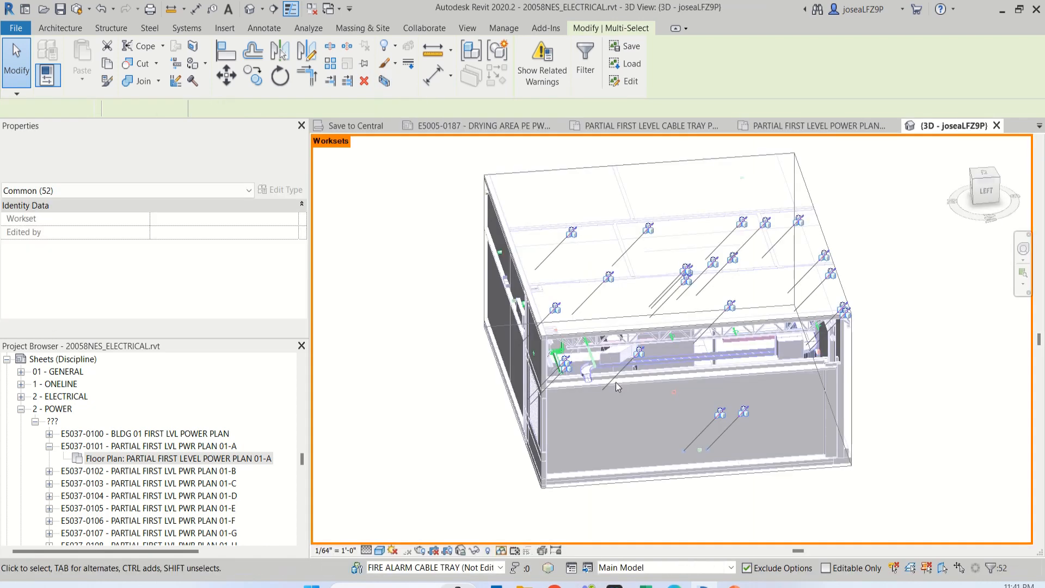
shift+middle_drag(593, 408, 680, 253)
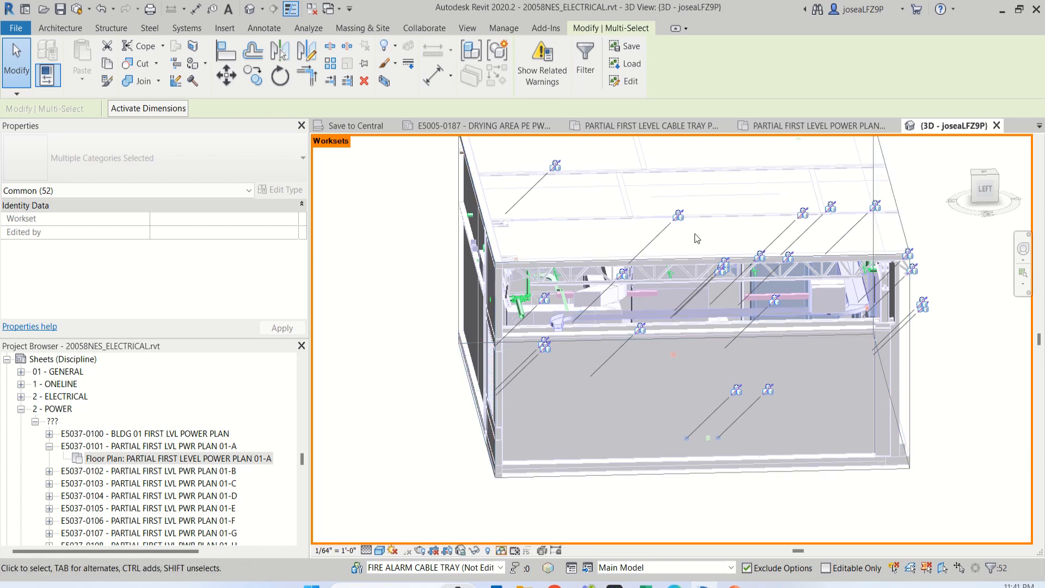
- Close the 3D view and create an auto section box around transformer T-8150 from the power plan, using element extents plus a 4' buffer
click(551, 29)
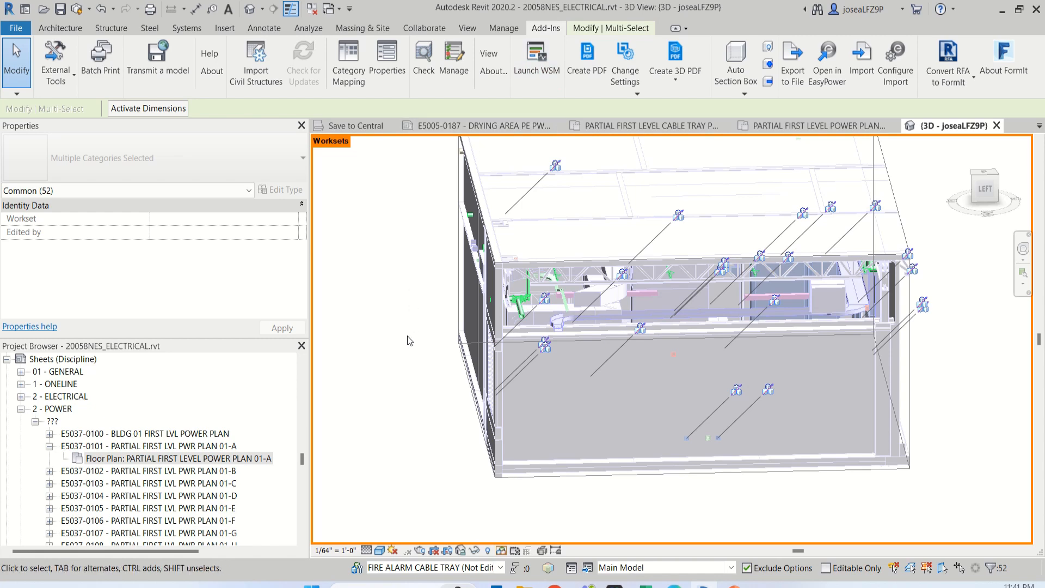
click(997, 125)
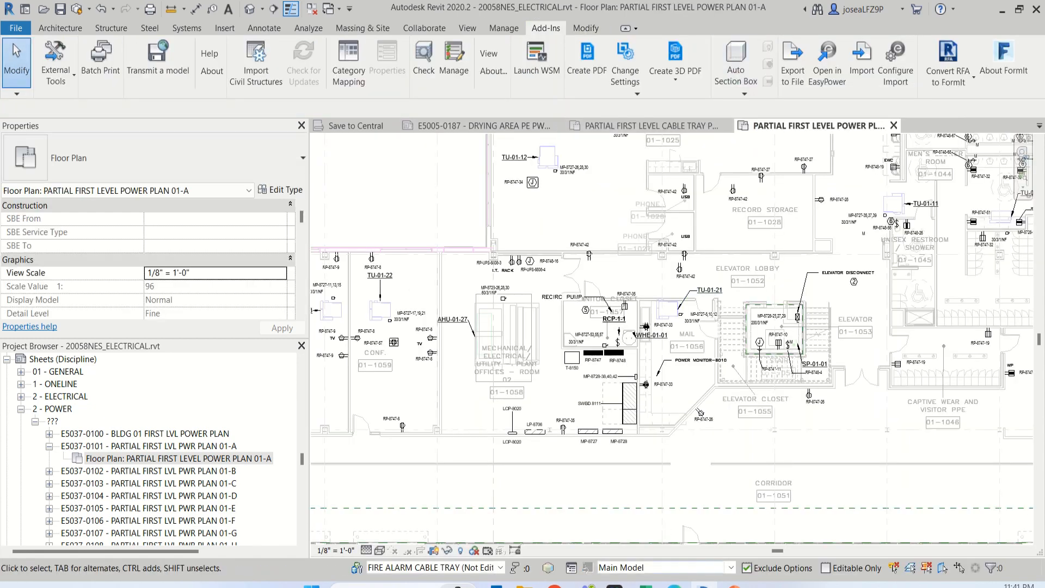
click(674, 584)
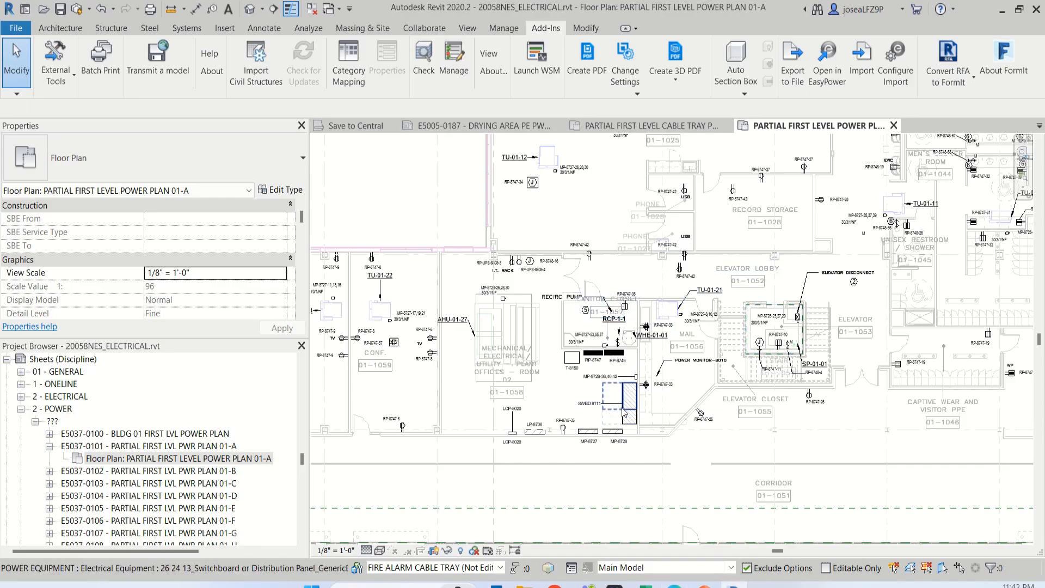
click(570, 362)
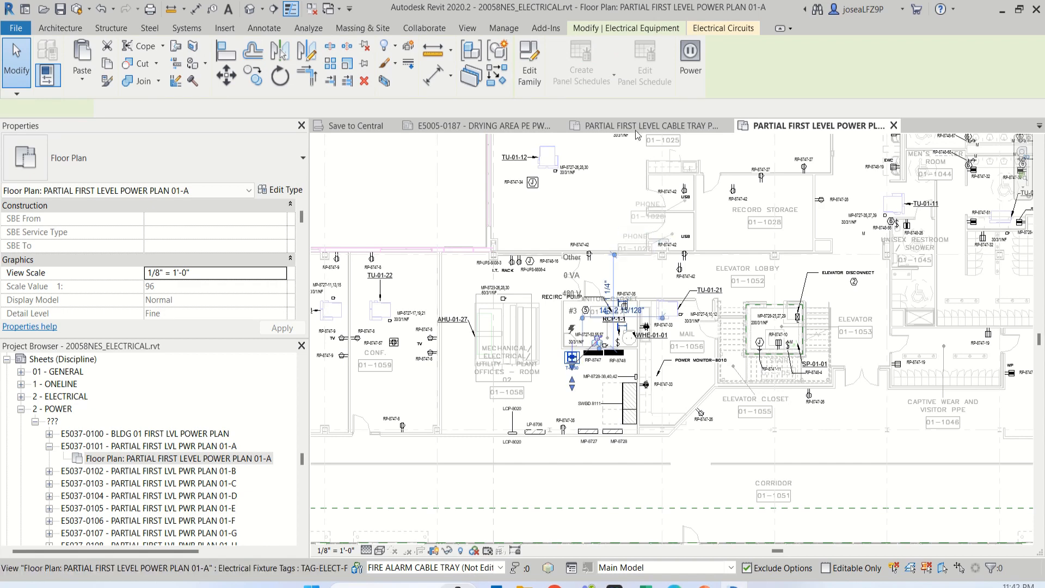
click(537, 32)
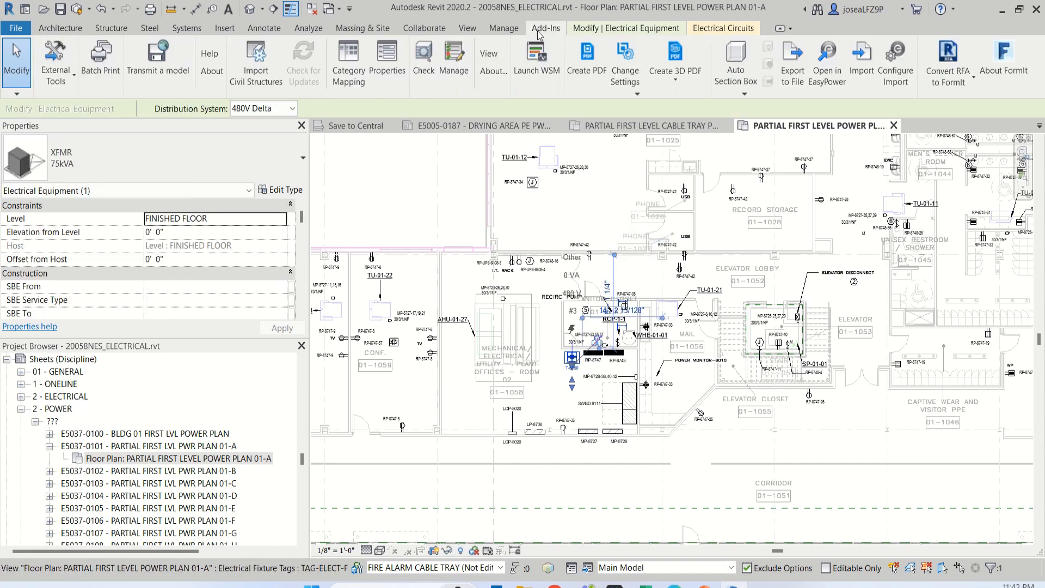
click(734, 69)
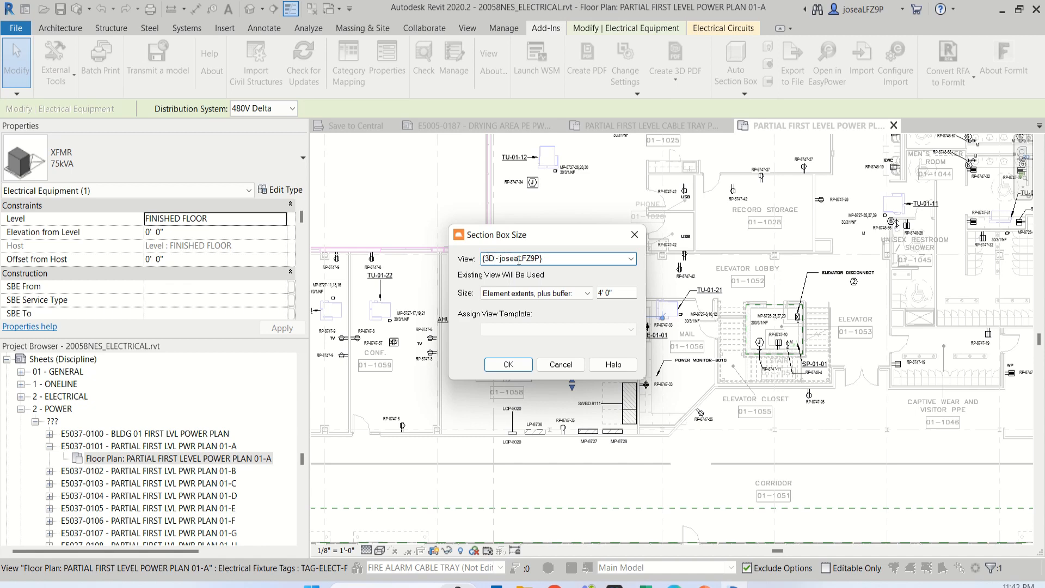
click(624, 292)
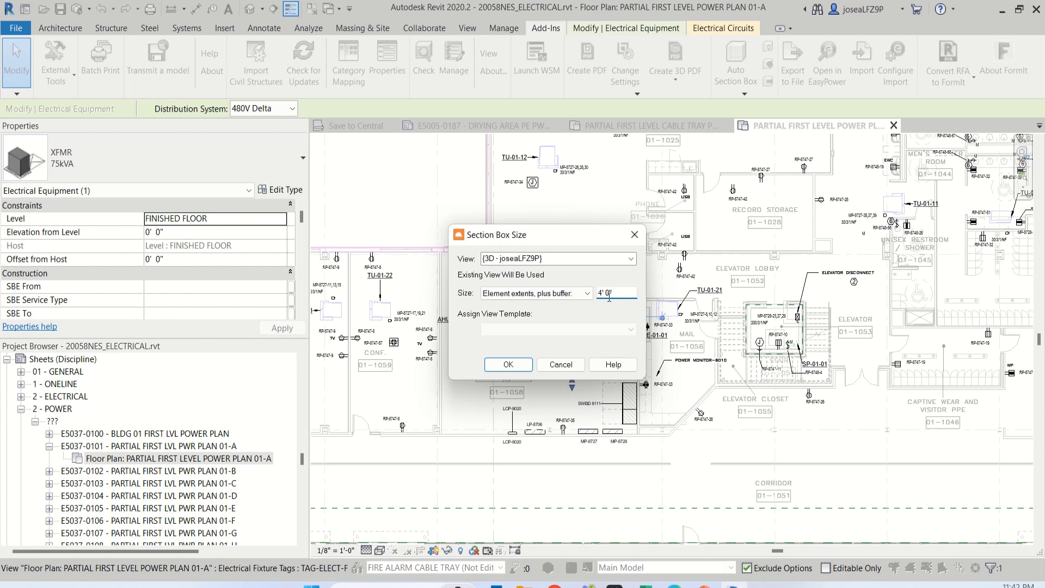
click(509, 364)
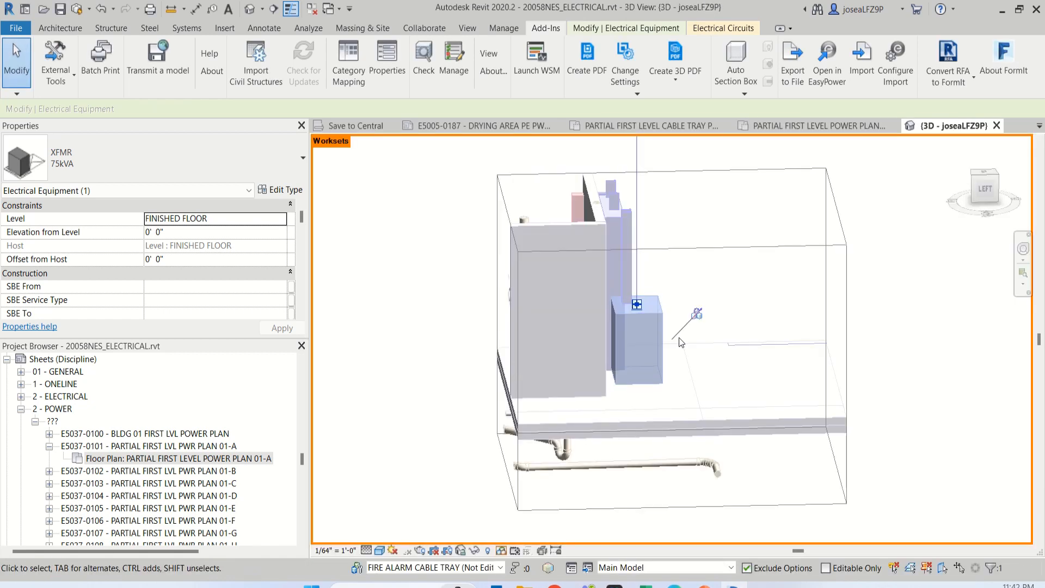
scroll(697, 341, up, 2)
shift+middle_drag(719, 348, 680, 349)
scroll(678, 338, down, 5)
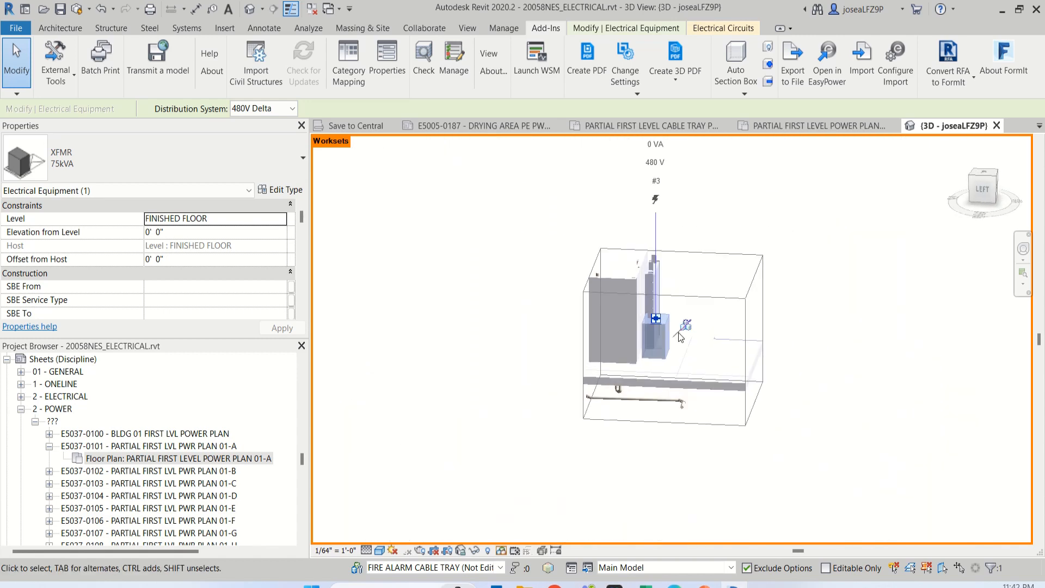
- Close the 3D view, reselect transformer T-8150 in the power plan, and create its auto section box with a 6' buffer
click(996, 126)
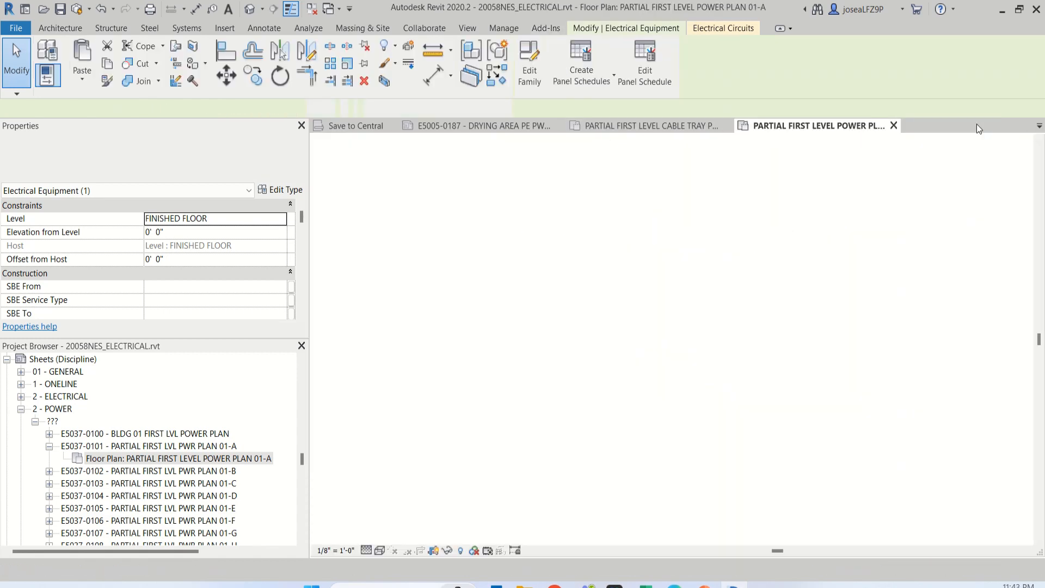
scroll(595, 352, up, 3)
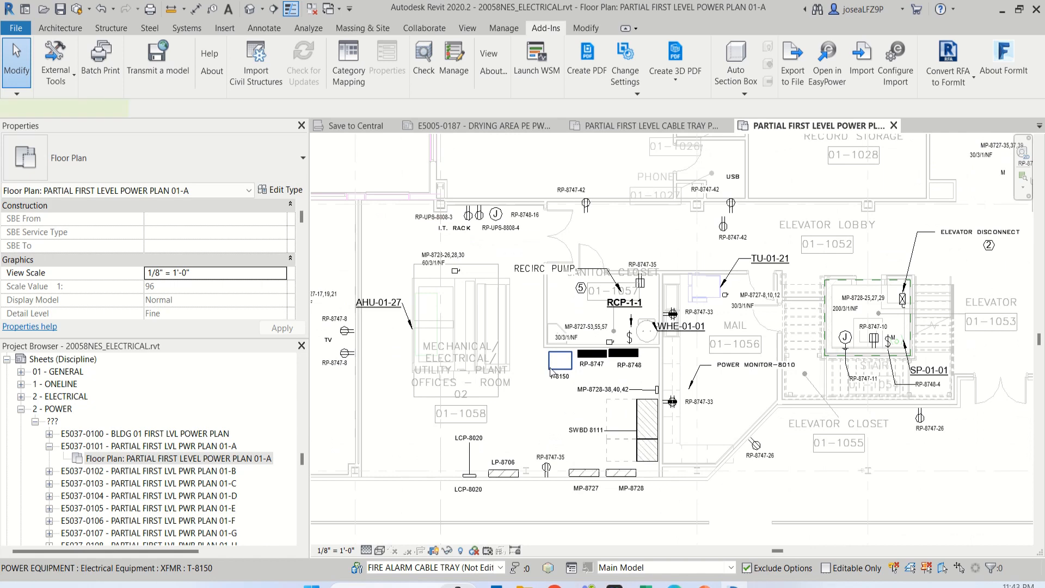
click(560, 361)
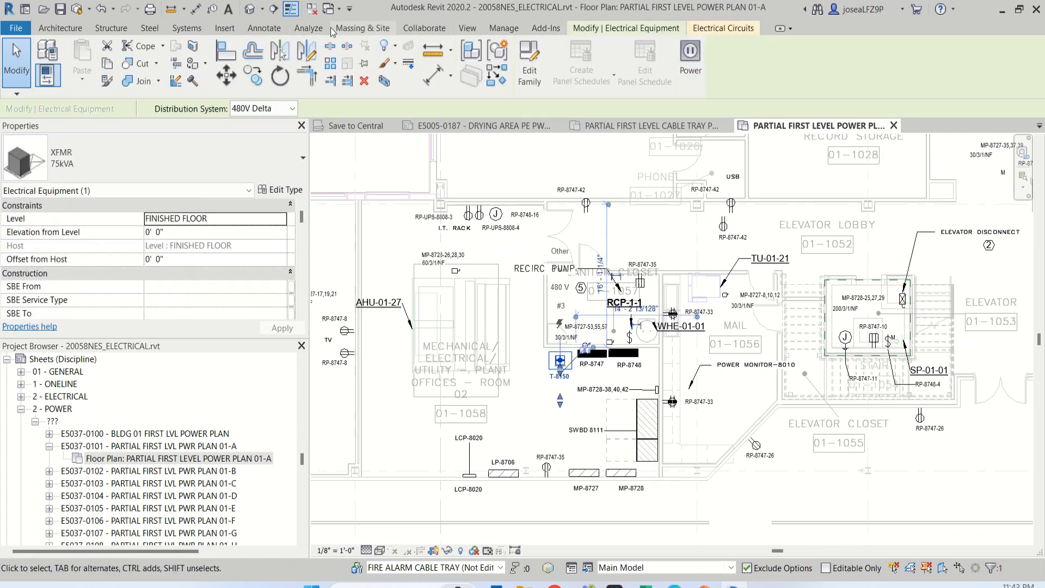
click(269, 30)
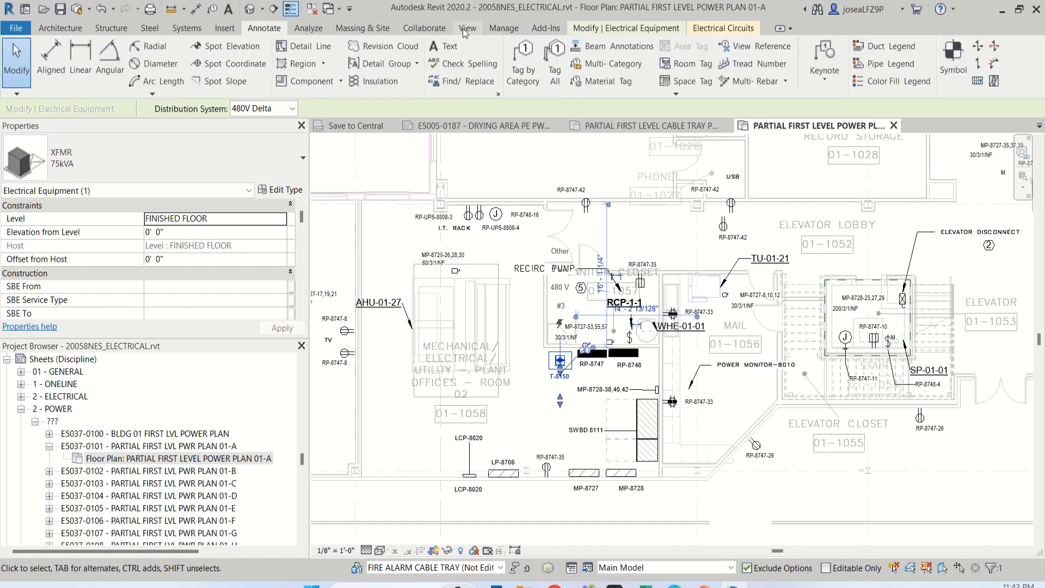
click(540, 28)
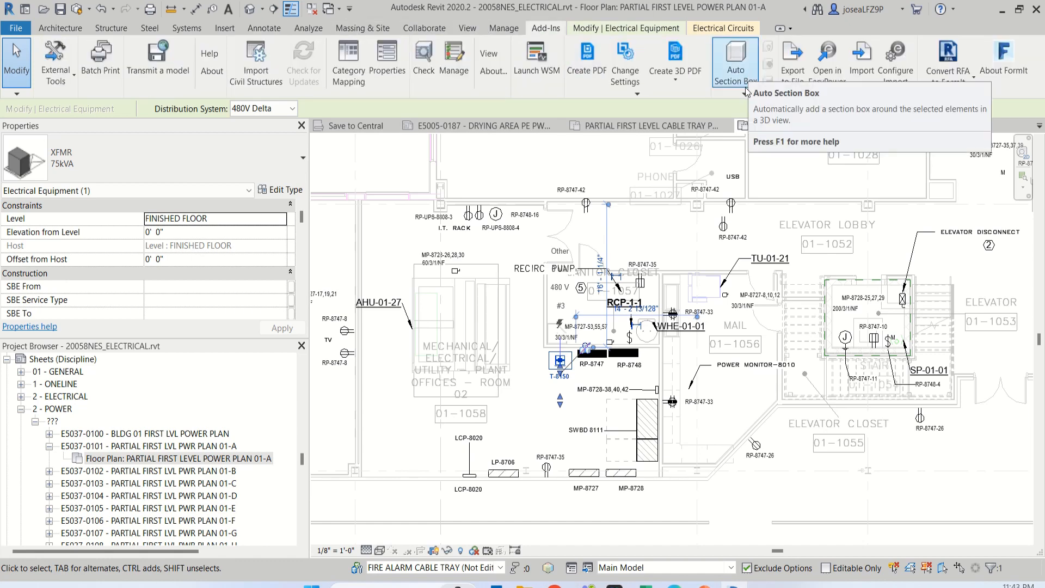
click(735, 69)
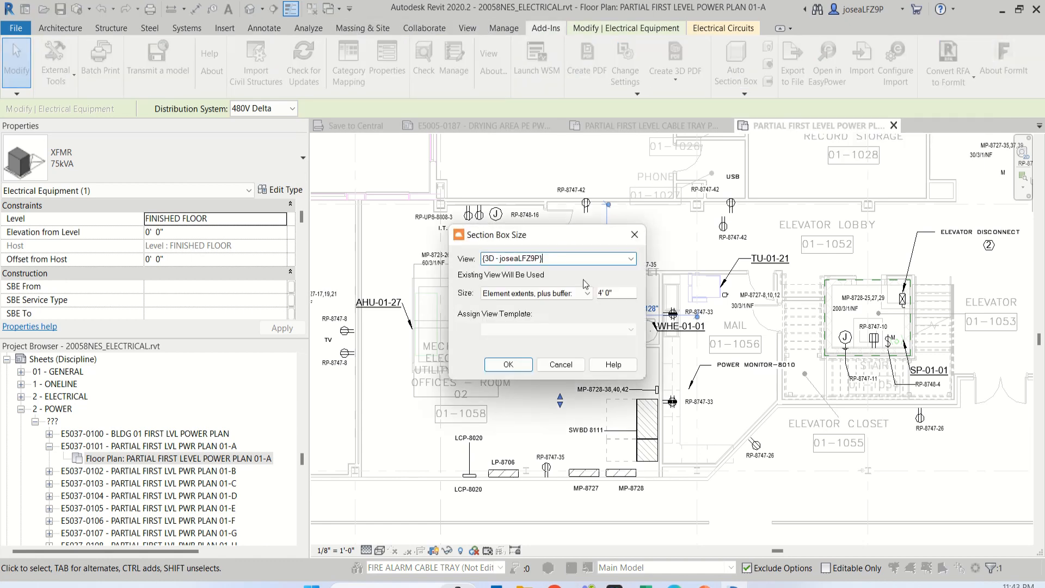
drag(622, 297, 599, 295)
text(6)
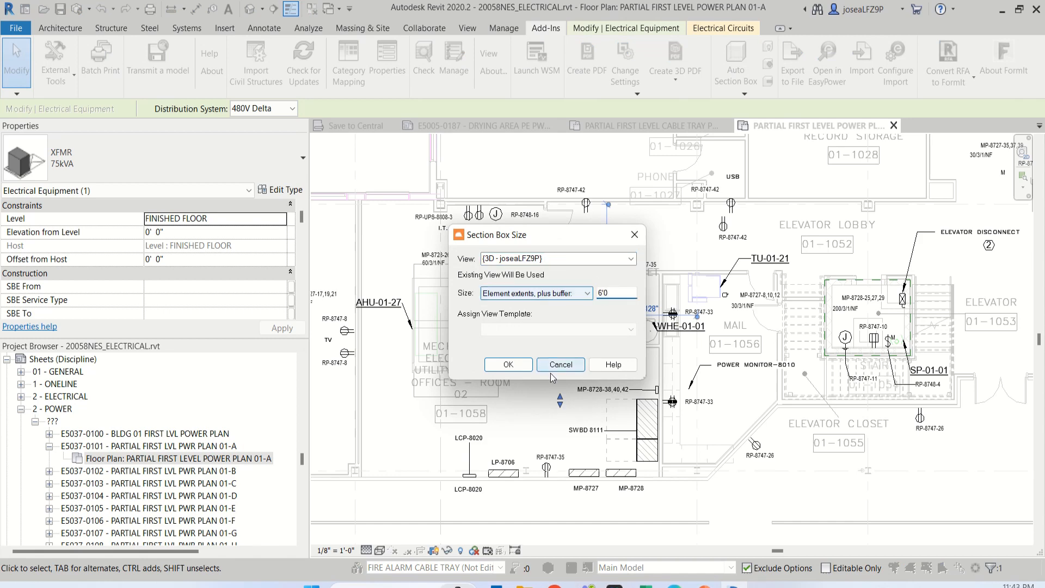
click(526, 366)
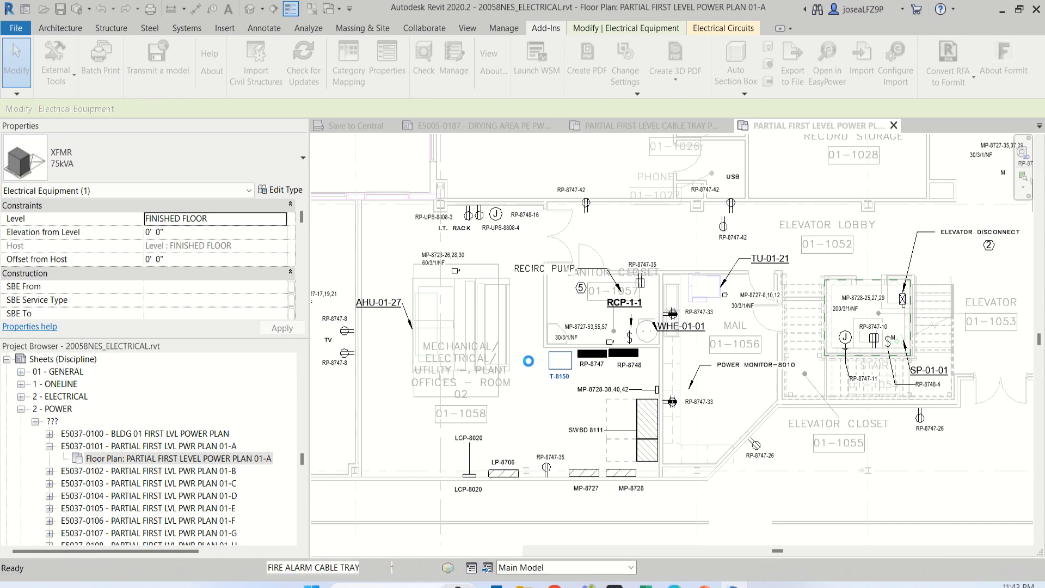
shift+middle_drag(675, 351, 664, 277)
- Regenerate the auto section box around the selected transformer with a 12' buffer
click(733, 58)
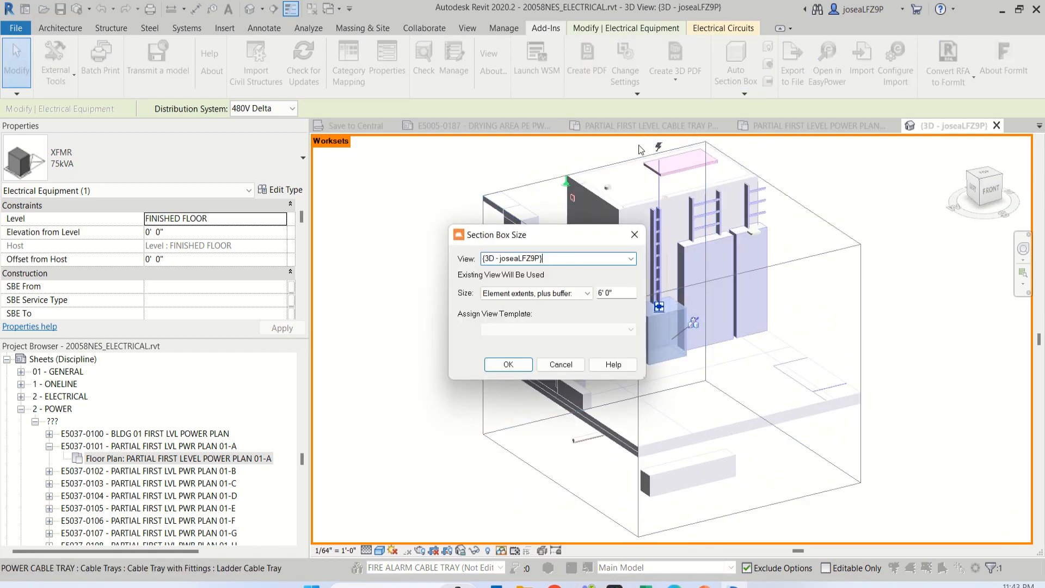
text(12)
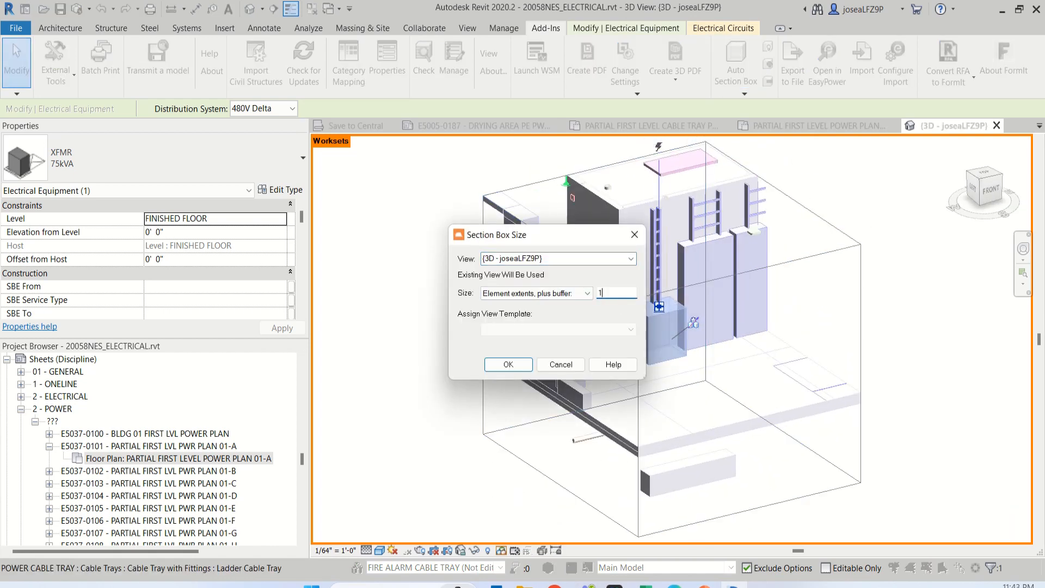
text(')
click(522, 366)
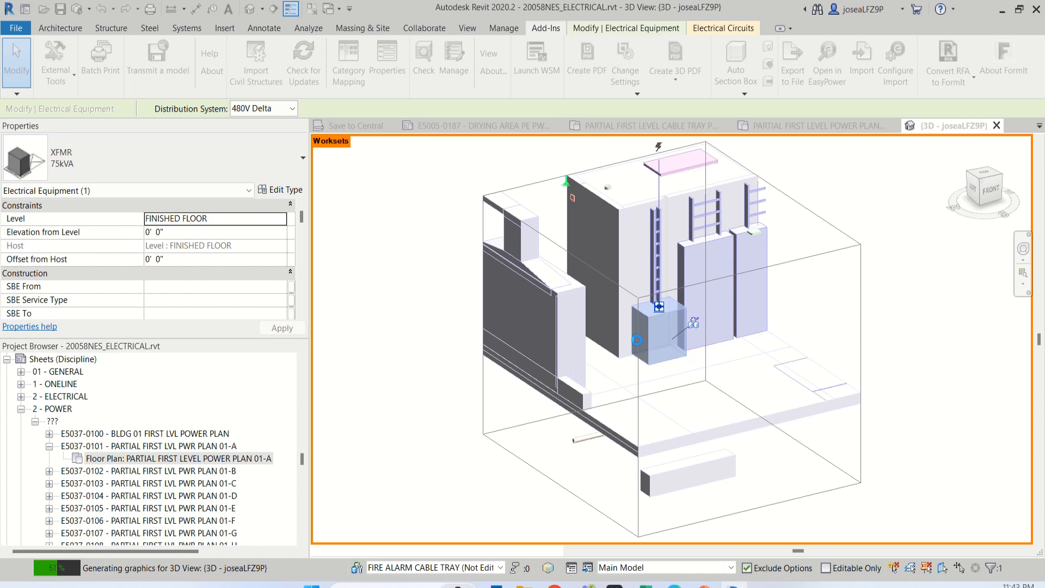
- Select the enlarged section box and examine the room's equipment, piping and ceiling structure from several angles
scroll(634, 343, down, 6)
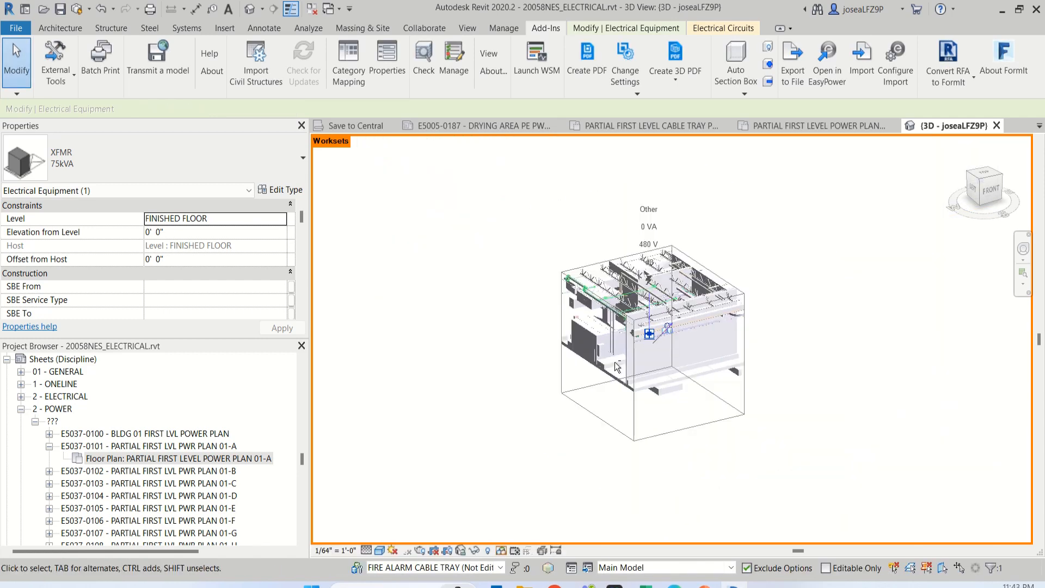
shift+middle_drag(773, 354, 528, 315)
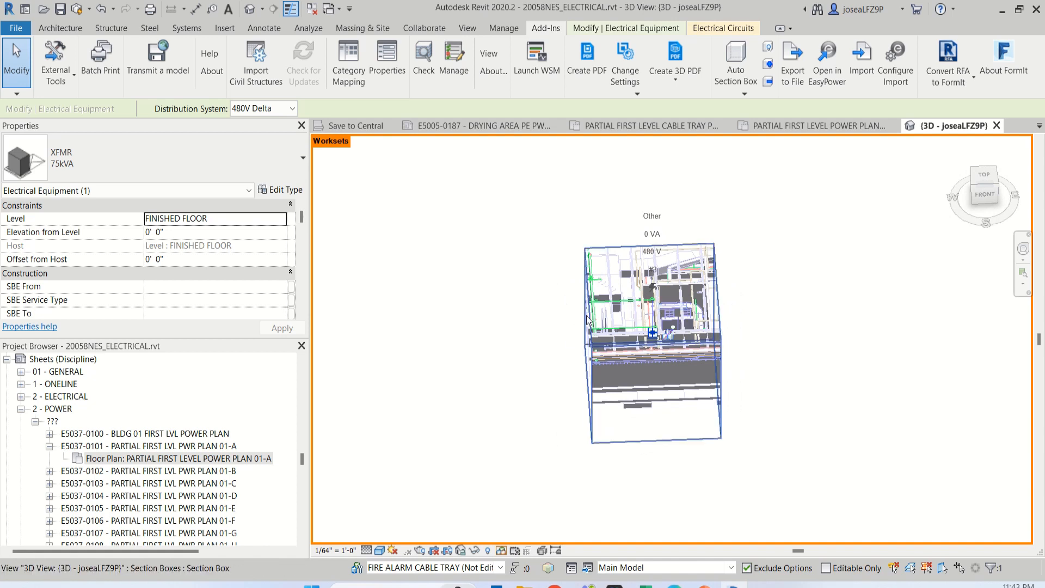
click(584, 349)
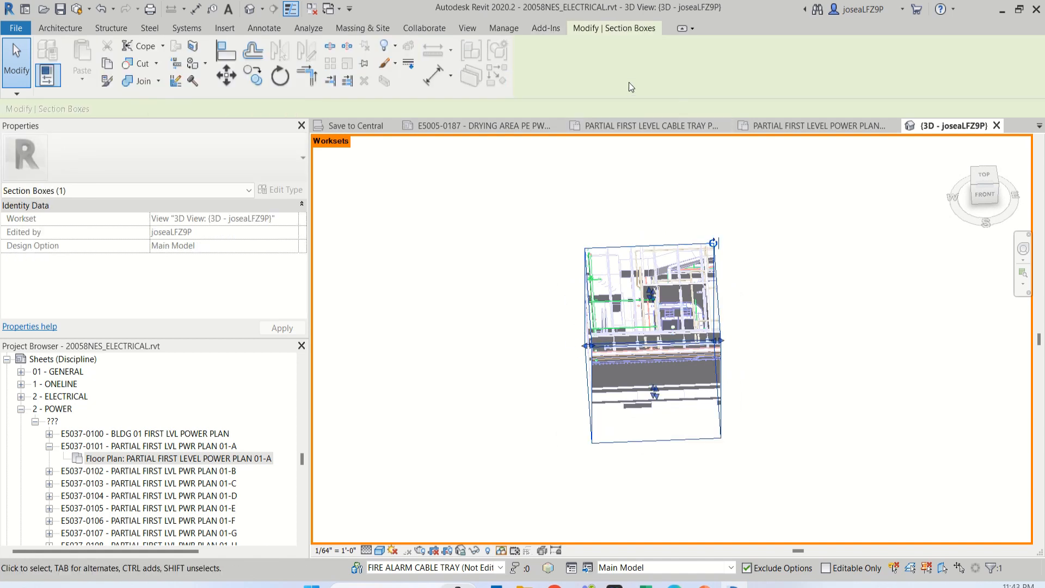
mouse_move(624, 319)
shift+middle_down()
mouse_move(780, 287)
mouse_move(615, 327)
shift+middle_up()
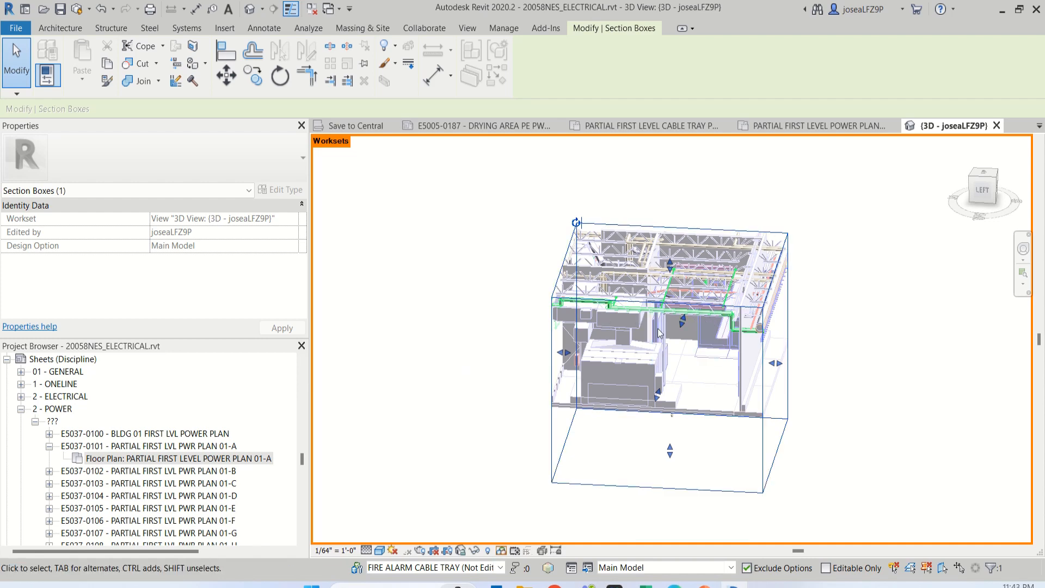
scroll(676, 330, up, 2)
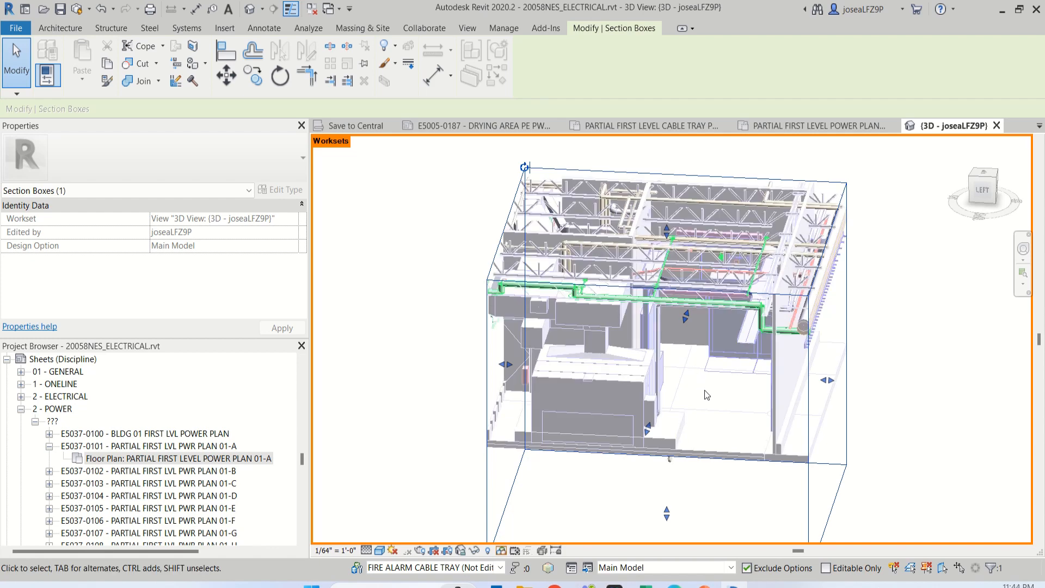
scroll(546, 331, down, 2)
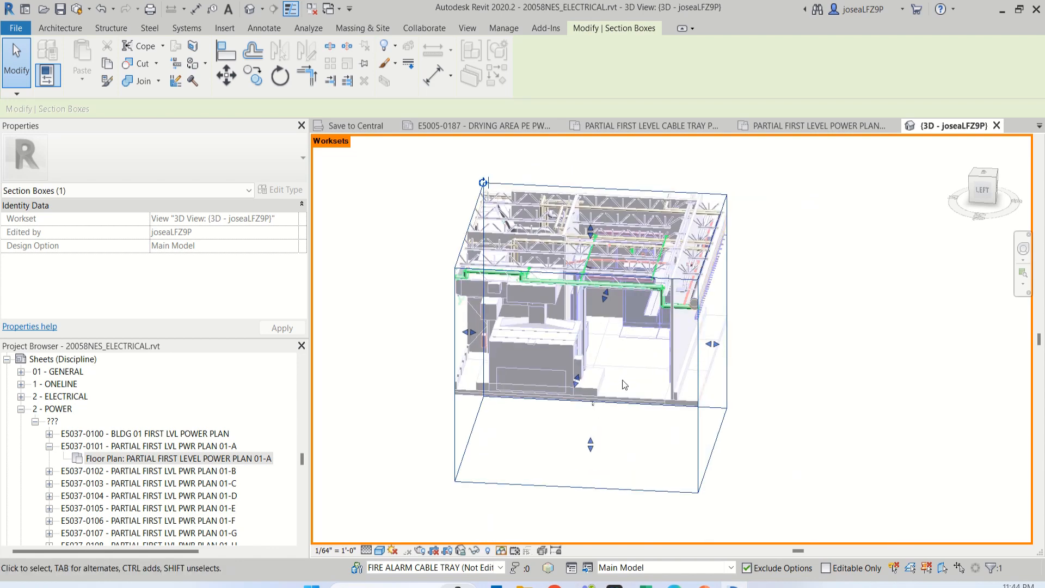
shift+middle_drag(623, 371, 691, 256)
scroll(614, 327, up, 5)
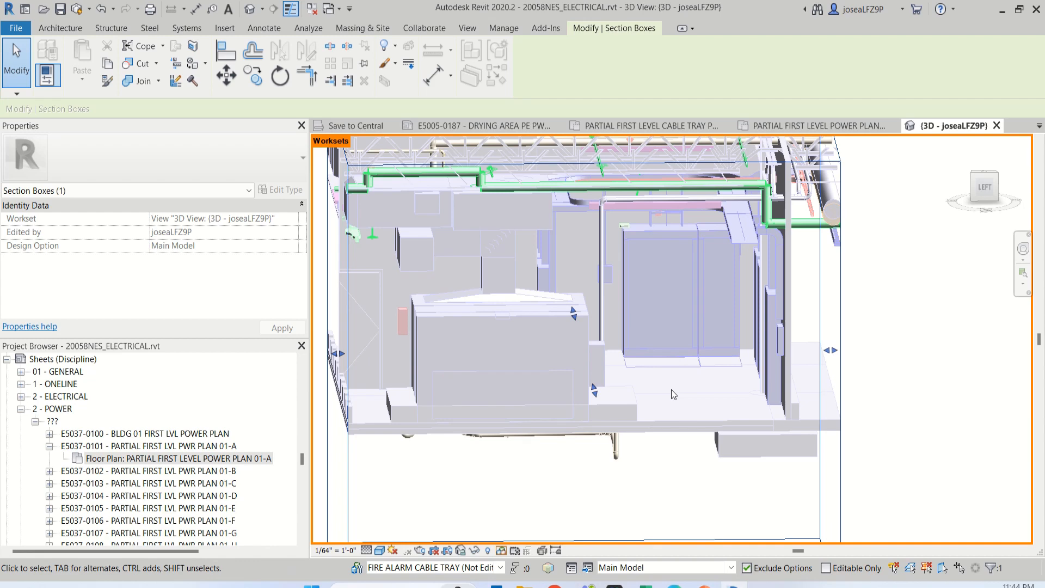
scroll(680, 374, down, 3)
shift+middle_drag(681, 374, 637, 514)
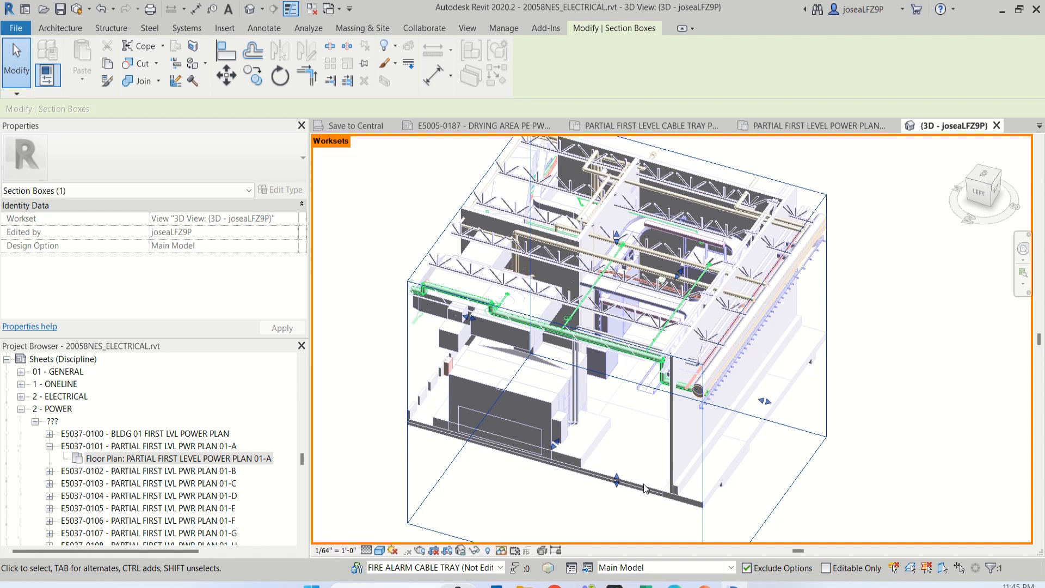
scroll(612, 429, down, 2)
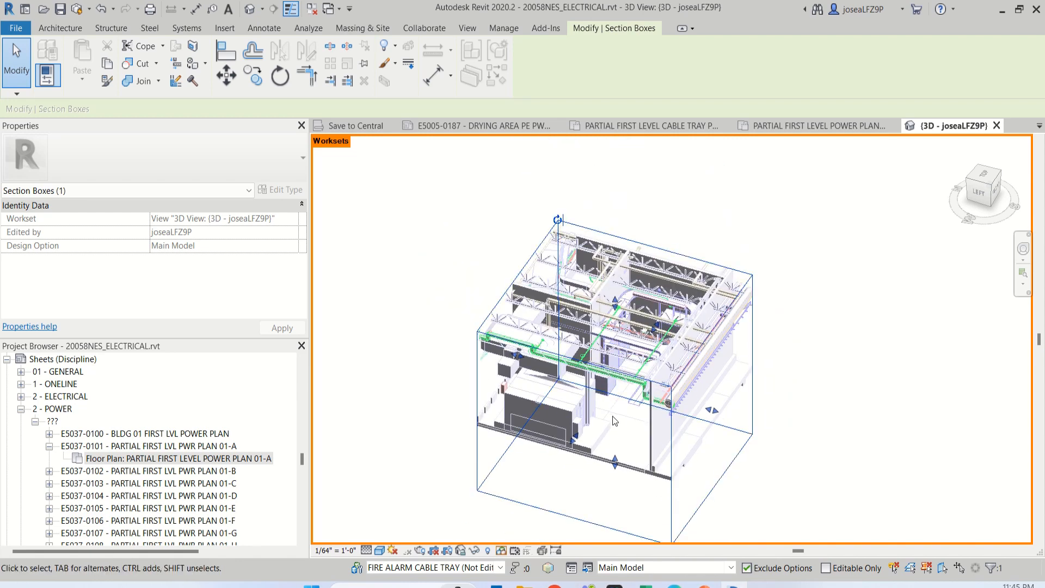
shift+middle_drag(599, 430, 615, 403)
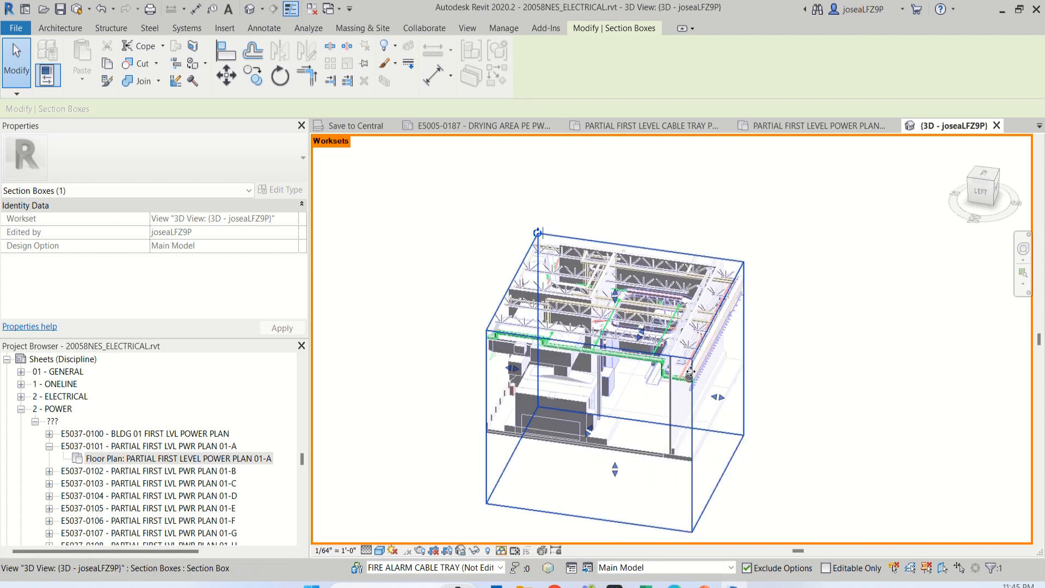
scroll(645, 400, up, 1)
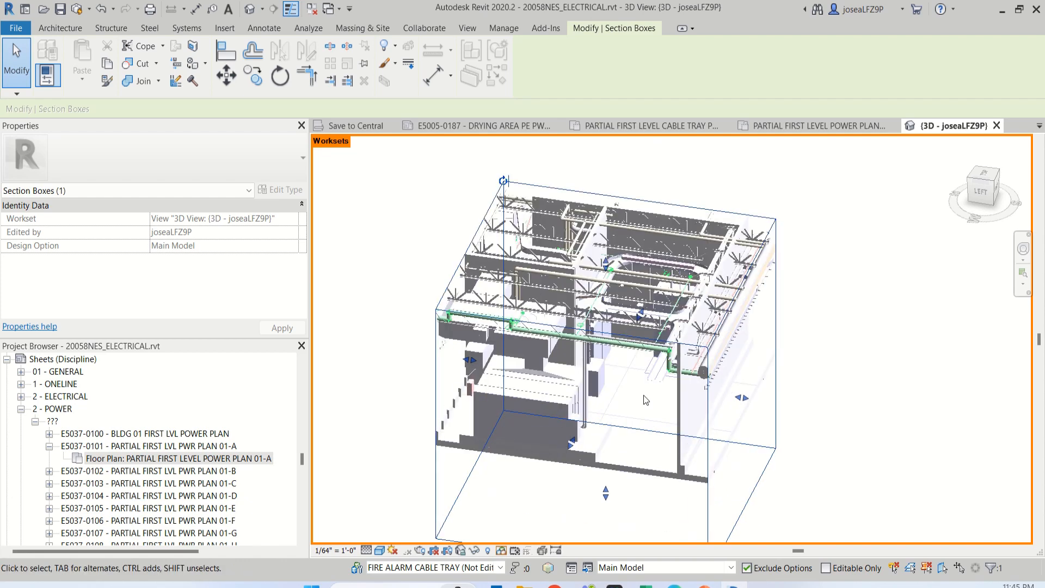